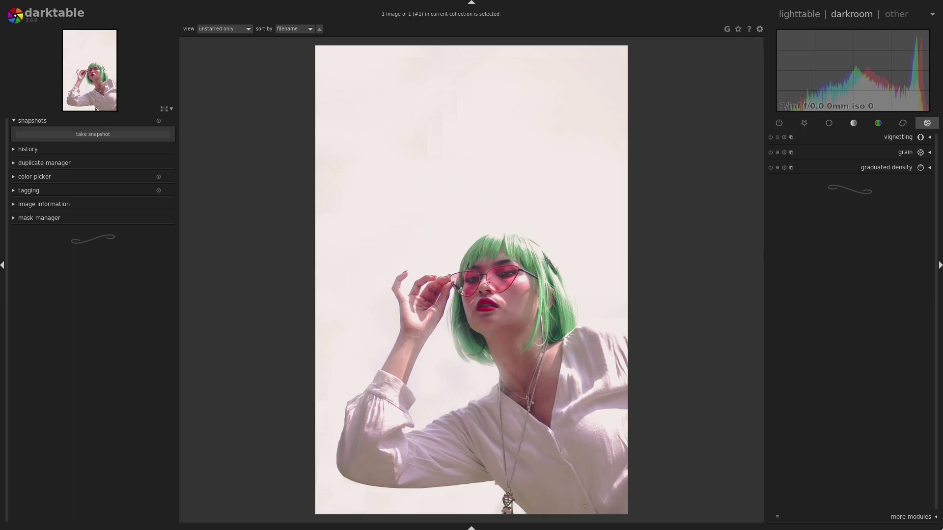
Show the basic module group and glance at the base curve presets.
{"action": "scroll", "coordinate": [514, 257], "scroll_direction": "up", "scroll_amount": 3}
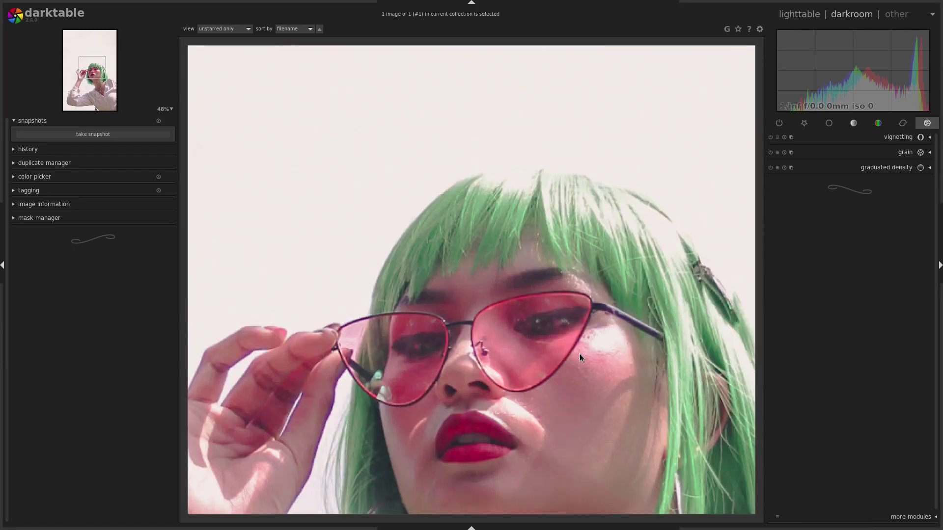
{"action": "scroll", "coordinate": [626, 353], "scroll_direction": "down", "scroll_amount": 3}
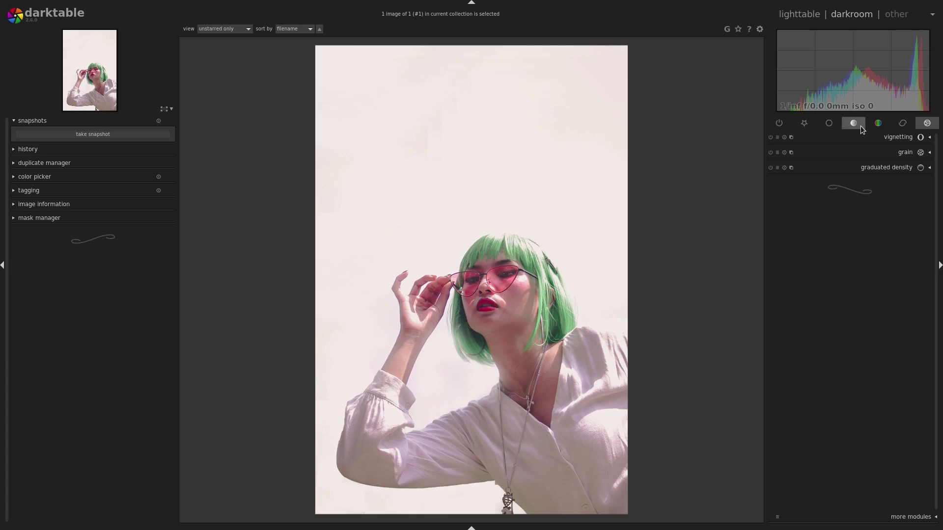
{"action": "left_click", "coordinate": [828, 126]}
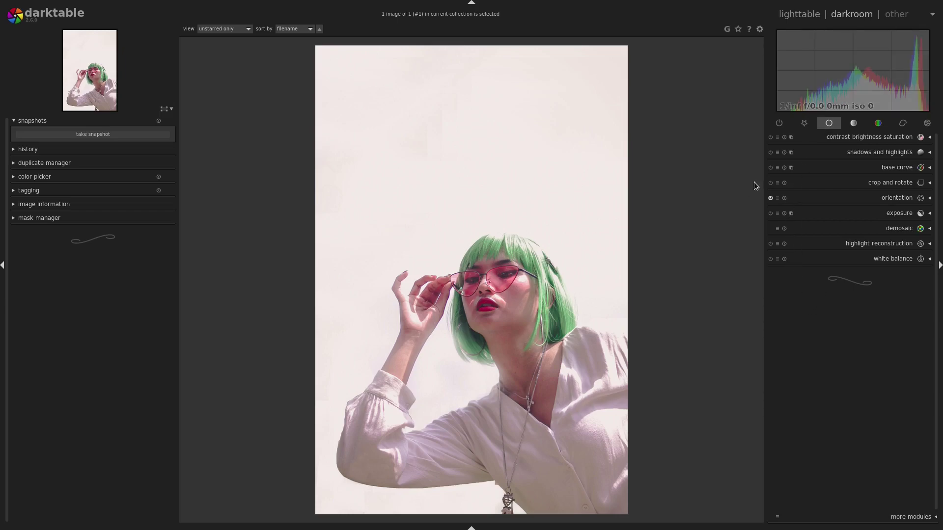
{"action": "left_click", "coordinate": [785, 168]}
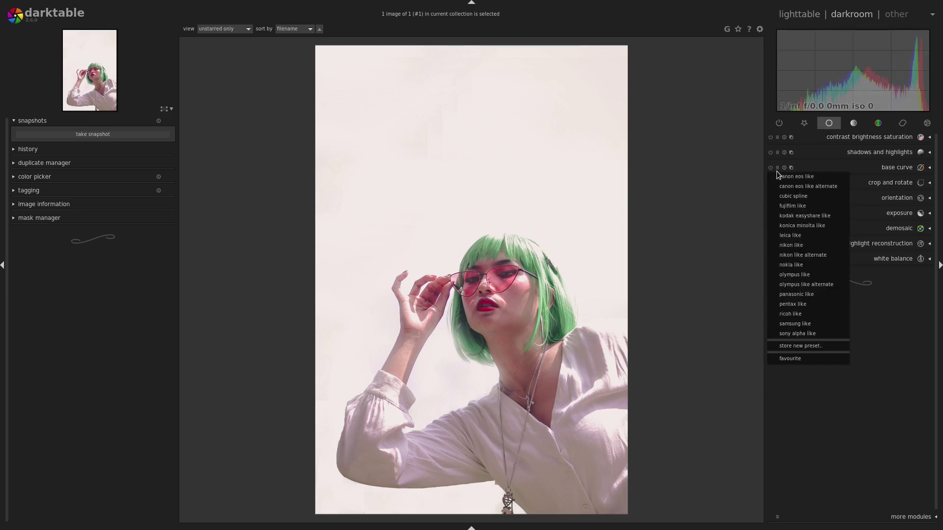
{"action": "left_click", "coordinate": [869, 379]}
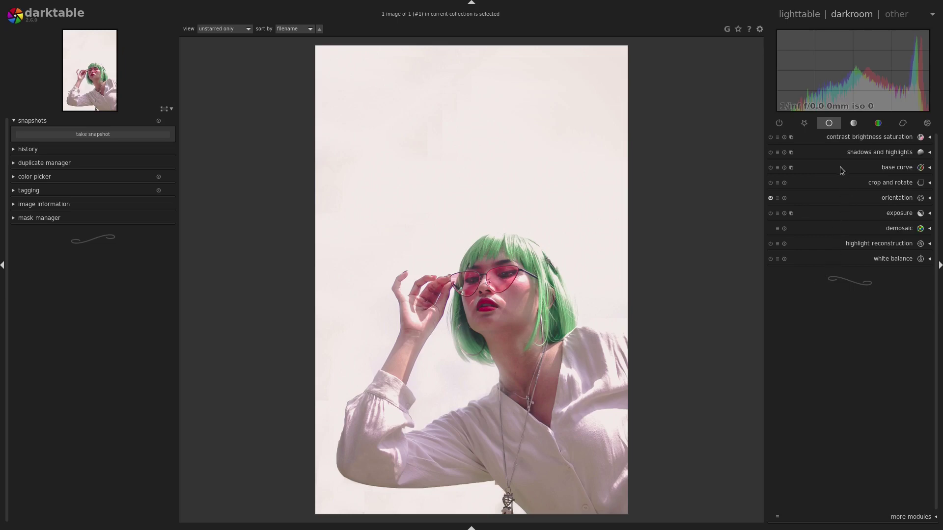
Expand the color correction module from the colour group.
{"action": "left_click", "coordinate": [854, 123]}
{"action": "left_click", "coordinate": [879, 123]}
{"action": "left_click", "coordinate": [855, 152]}
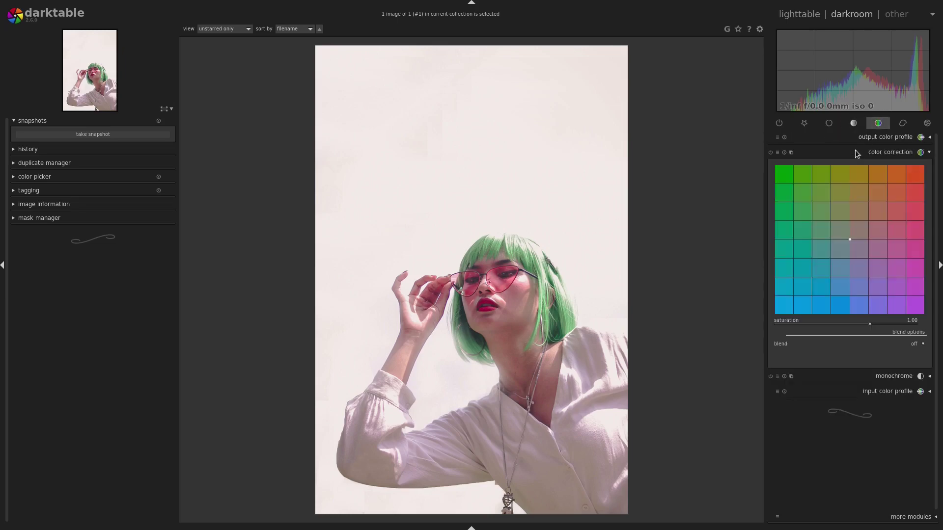
Drag the split-toning handles to tint highlights cyan-blue and shadows pink-purple.
{"action": "left_click_drag", "start_coordinate": [850, 240], "coordinate": [850, 314]}
{"action": "left_click_drag", "start_coordinate": [786, 273], "coordinate": [786, 199]}
{"action": "left_click_drag", "start_coordinate": [877, 174], "coordinate": [914, 306]}
{"action": "mouse_move", "coordinate": [778, 313]}
{"action": "left_mouse_down"}
{"action": "mouse_move", "coordinate": [779, 289]}
{"action": "mouse_move", "coordinate": [823, 314]}
{"action": "mouse_move", "coordinate": [769, 311]}
{"action": "left_mouse_up"}
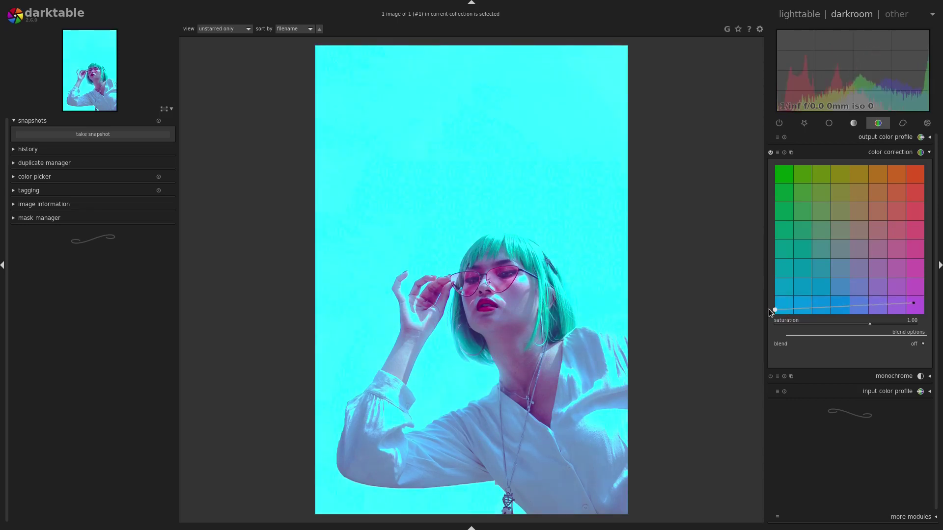
{"action": "left_click_drag", "start_coordinate": [917, 308], "coordinate": [789, 176]}
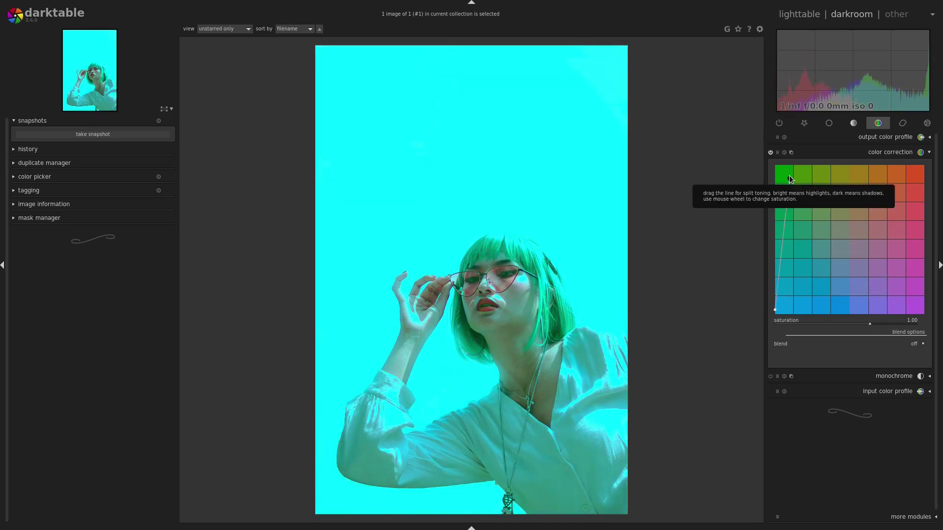
Shift the highlight tint toward purple and set color correction saturation to 2.12.
{"action": "left_click_drag", "start_coordinate": [869, 325], "coordinate": [942, 343]}
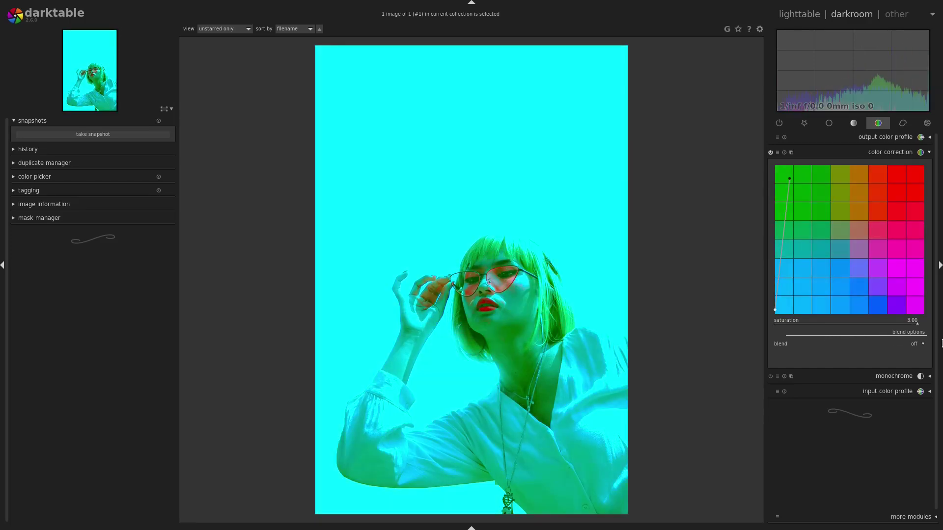
{"action": "left_click_drag", "start_coordinate": [796, 185], "coordinate": [897, 289]}
{"action": "left_click", "coordinate": [876, 325]}
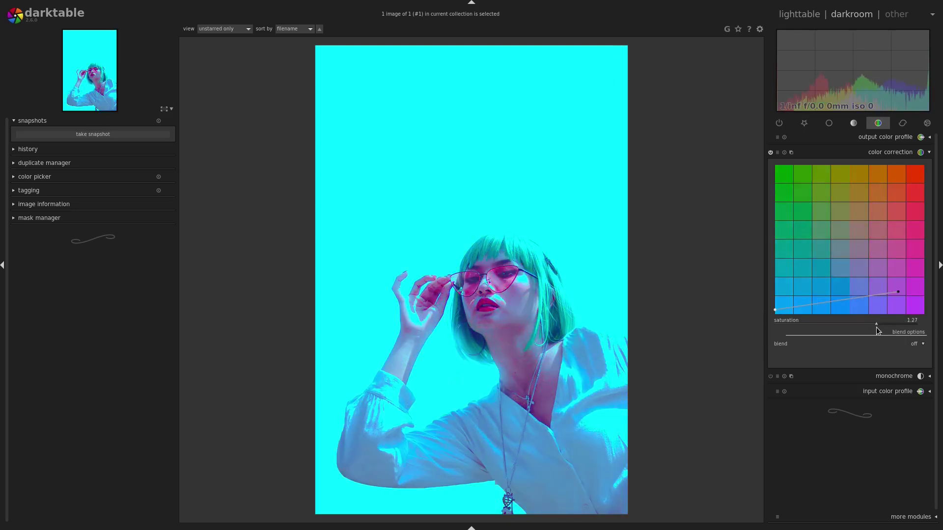
{"action": "left_click_drag", "start_coordinate": [877, 328], "coordinate": [897, 328]}
Try drawn and parametric masks, then leave color correction blending off.
{"action": "left_click", "coordinate": [914, 344]}
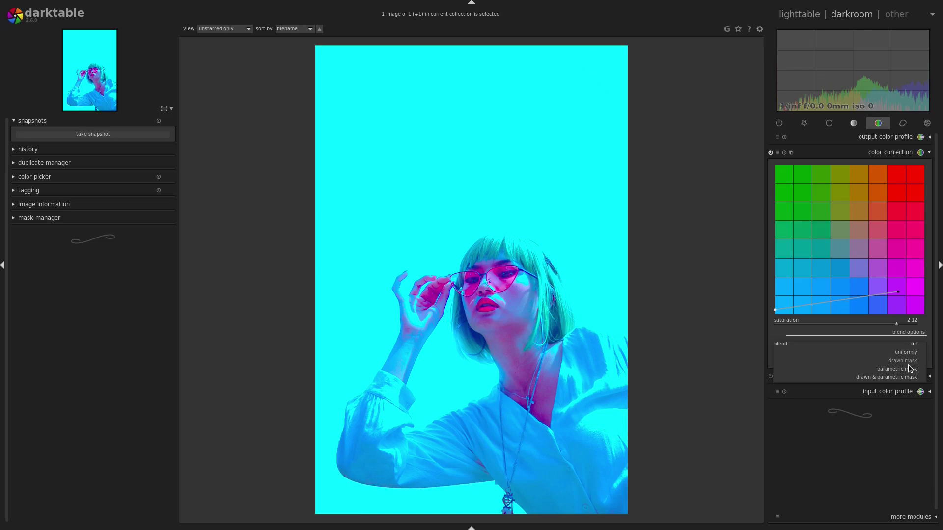
{"action": "left_click", "coordinate": [907, 360]}
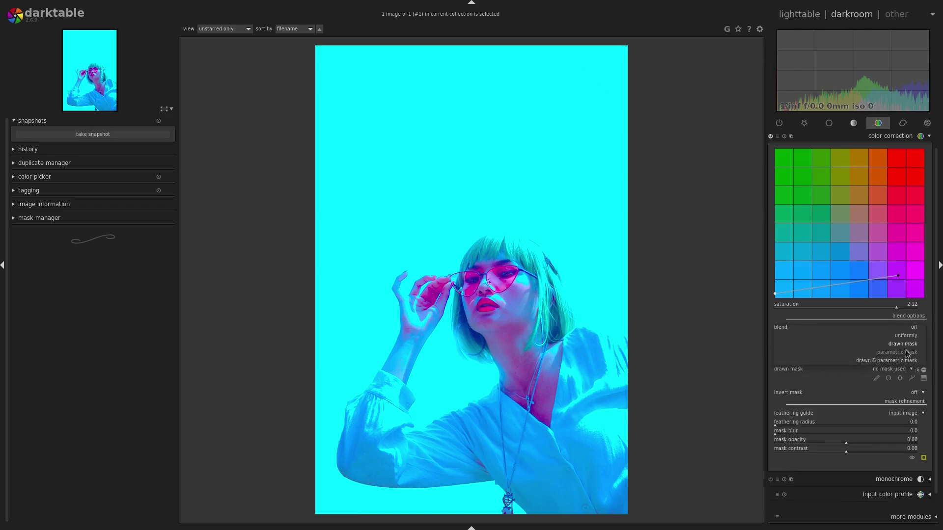
{"action": "left_click", "coordinate": [913, 353]}
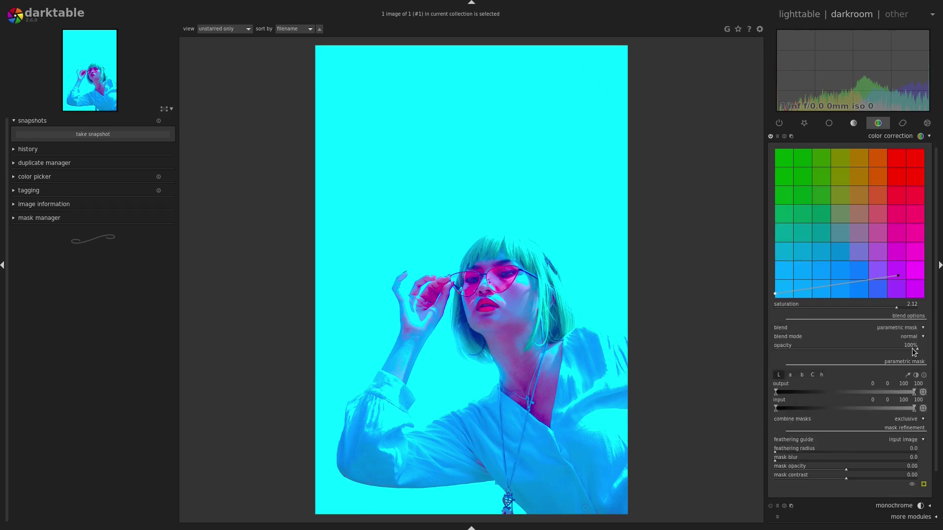
{"action": "left_click", "coordinate": [917, 329]}
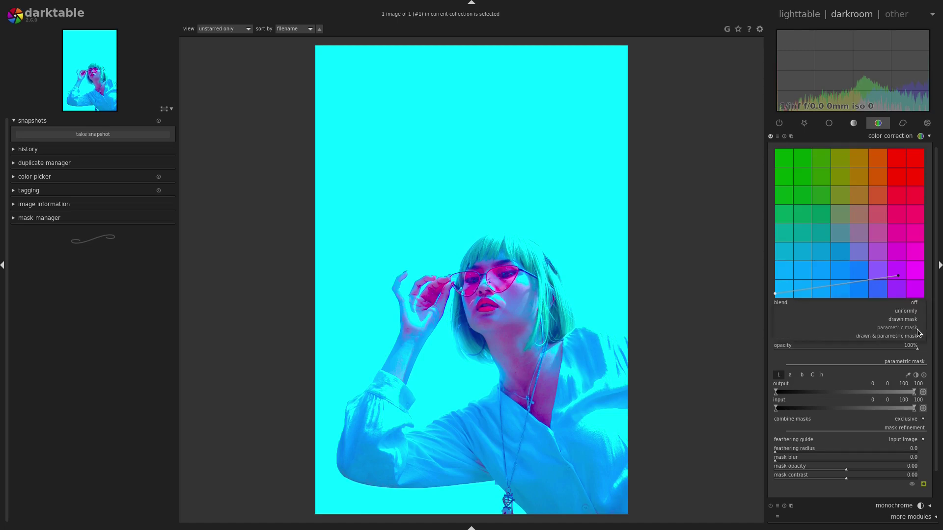
{"action": "left_click", "coordinate": [914, 302]}
Lower the shadow tint point to flatten the split and collapse color correction.
{"action": "left_click_drag", "start_coordinate": [899, 292], "coordinate": [898, 310]}
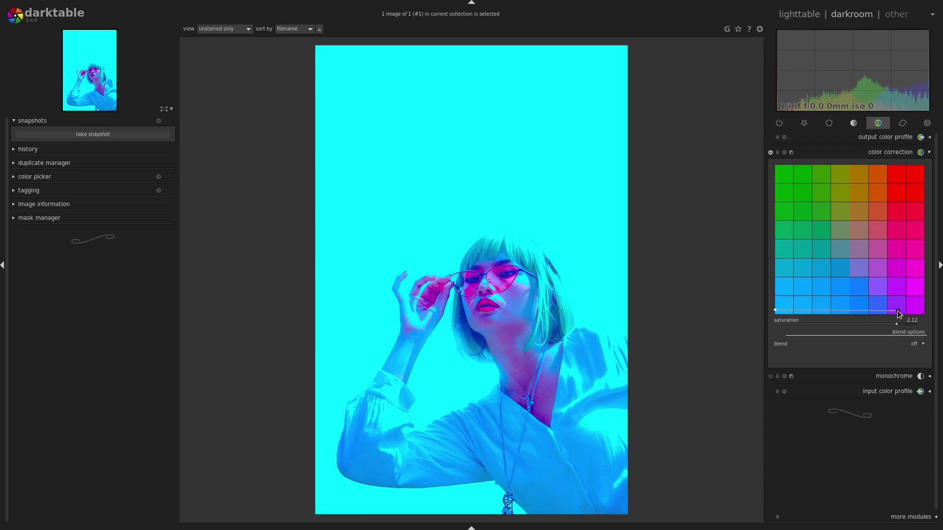
{"action": "left_click", "coordinate": [853, 155]}
{"action": "left_click", "coordinate": [898, 128]}
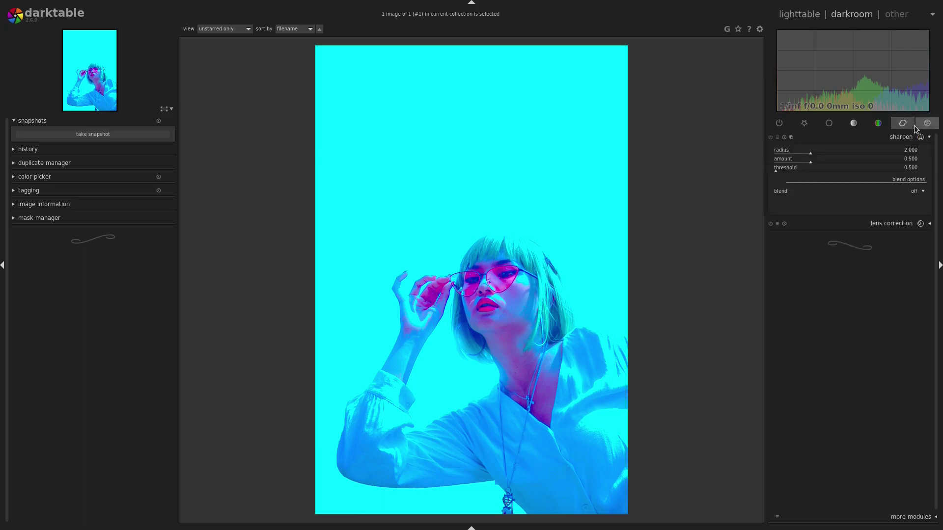
Enable graduated density and rotate the gradient to about 148.54°, with hue at 0.00.
{"action": "left_click", "coordinate": [927, 125]}
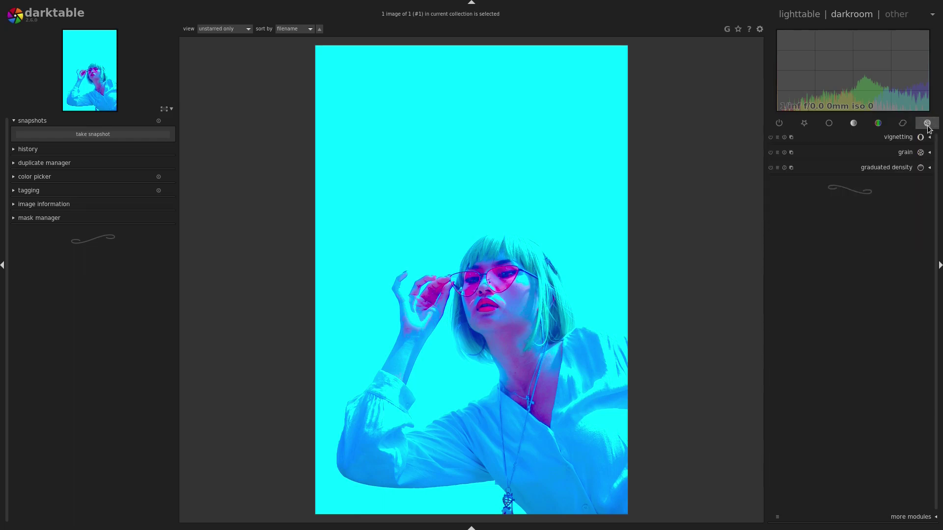
{"action": "left_click", "coordinate": [859, 167]}
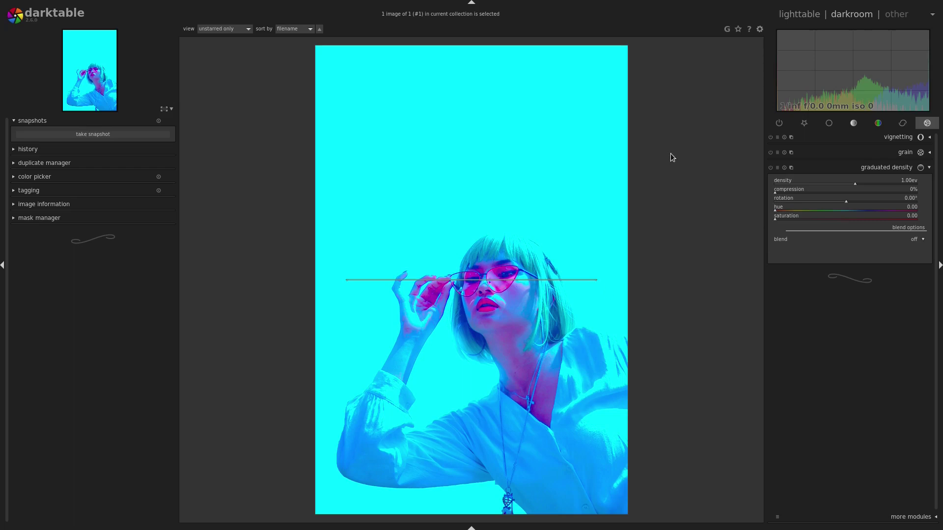
{"action": "left_click", "coordinate": [857, 184]}
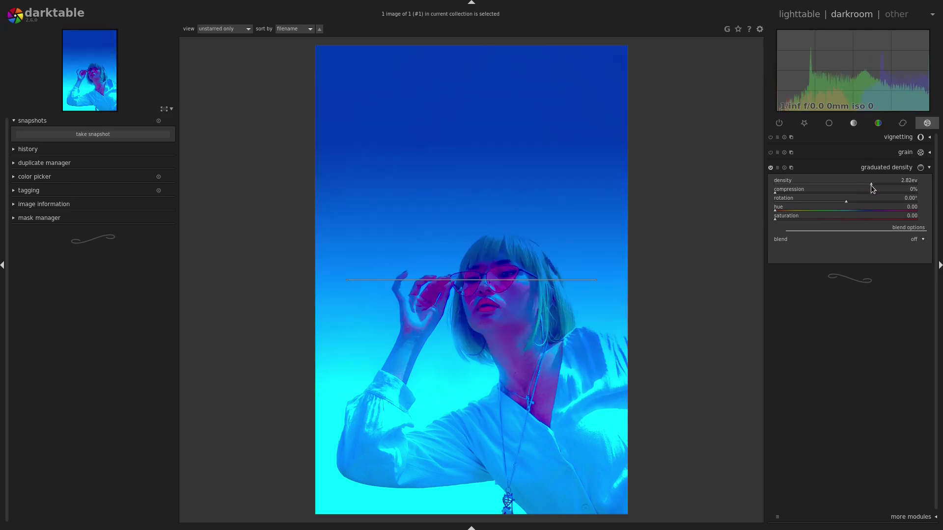
{"action": "left_click", "coordinate": [853, 184]}
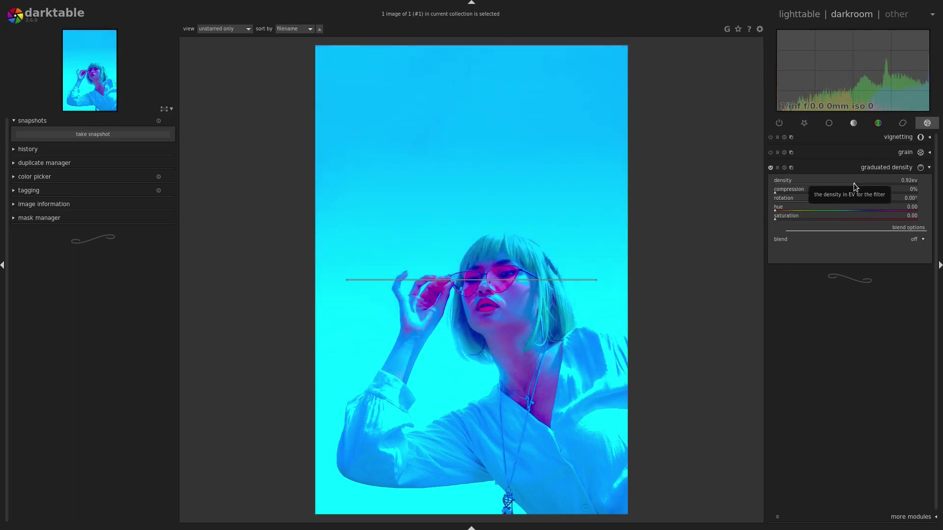
{"action": "left_click_drag", "start_coordinate": [854, 202], "coordinate": [904, 191]}
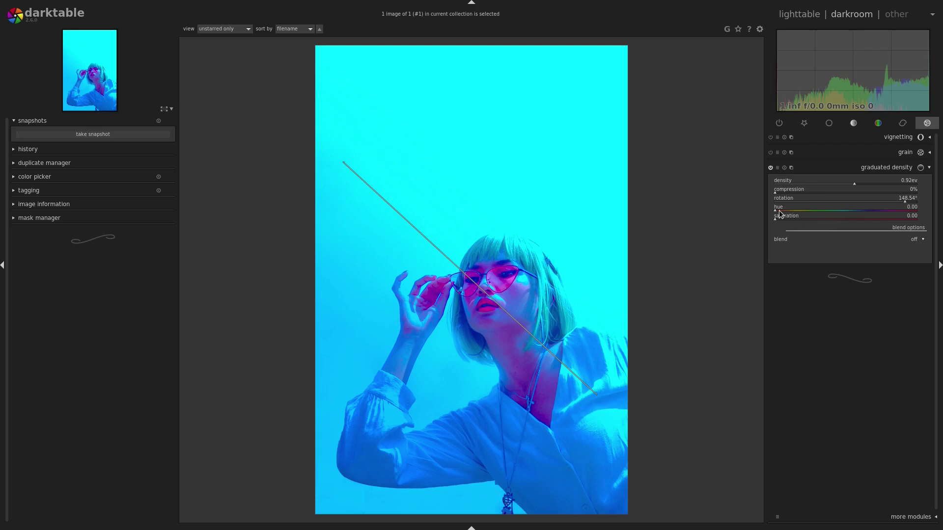
{"action": "left_click_drag", "start_coordinate": [849, 213], "coordinate": [889, 213]}
{"action": "double_click", "coordinate": [899, 212]}
Set gradient density to -0.73 EV, saturation to 1.00 and compression to 73%.
{"action": "left_click", "coordinate": [857, 183]}
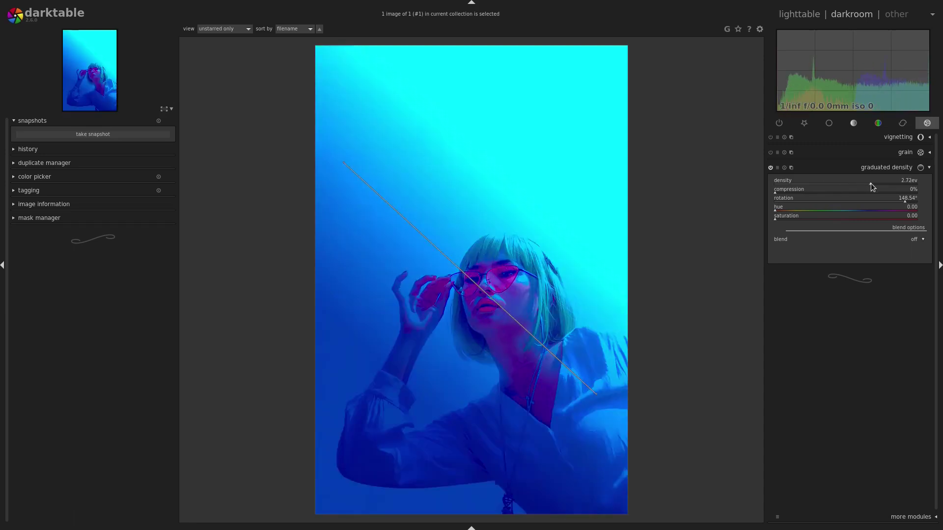
{"action": "mouse_move", "coordinate": [838, 182]}
{"action": "left_mouse_down"}
{"action": "mouse_move", "coordinate": [800, 185]}
{"action": "mouse_move", "coordinate": [839, 191]}
{"action": "left_mouse_up"}
{"action": "left_click", "coordinate": [792, 219]}
{"action": "double_click", "coordinate": [864, 219]}
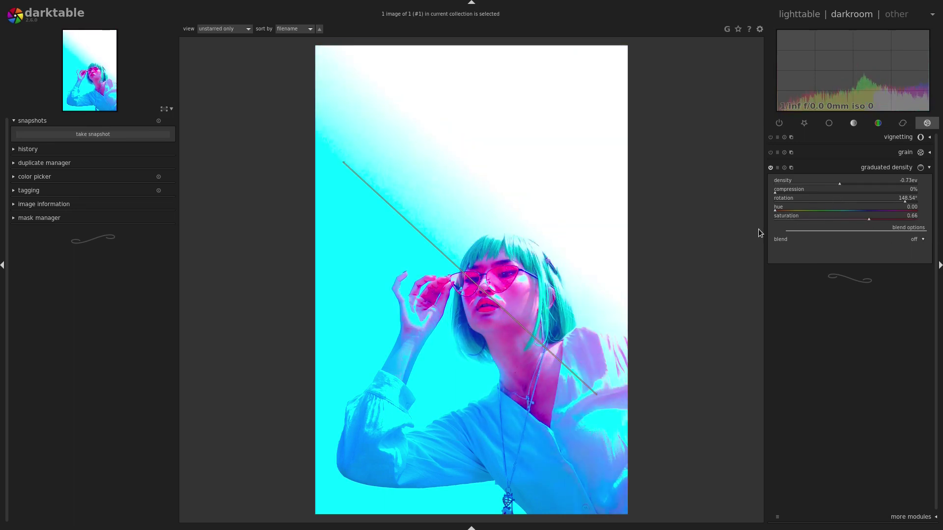
{"action": "mouse_move", "coordinate": [868, 218]}
{"action": "left_mouse_down"}
{"action": "mouse_move", "coordinate": [941, 253]}
{"action": "mouse_move", "coordinate": [731, 247]}
{"action": "mouse_move", "coordinate": [833, 256]}
{"action": "mouse_move", "coordinate": [770, 231]}
{"action": "left_mouse_up"}
{"action": "mouse_move", "coordinate": [799, 194]}
{"action": "left_mouse_down"}
{"action": "mouse_move", "coordinate": [835, 207]}
{"action": "mouse_move", "coordinate": [720, 208]}
{"action": "mouse_move", "coordinate": [941, 217]}
{"action": "mouse_move", "coordinate": [653, 216]}
{"action": "mouse_move", "coordinate": [906, 221]}
{"action": "mouse_move", "coordinate": [654, 201]}
{"action": "mouse_move", "coordinate": [927, 216]}
{"action": "mouse_move", "coordinate": [672, 202]}
{"action": "mouse_move", "coordinate": [880, 214]}
{"action": "mouse_move", "coordinate": [866, 218]}
{"action": "left_mouse_up"}
Switch on grain at 100% strength with coarseness raised to 2626 ISO.
{"action": "left_click", "coordinate": [865, 154]}
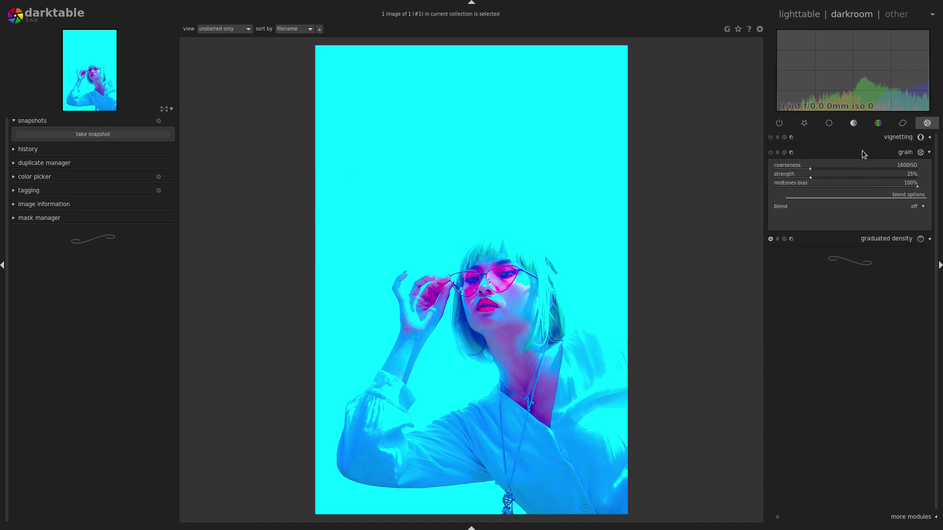
{"action": "left_click", "coordinate": [812, 170]}
{"action": "left_click_drag", "start_coordinate": [813, 175], "coordinate": [941, 186]}
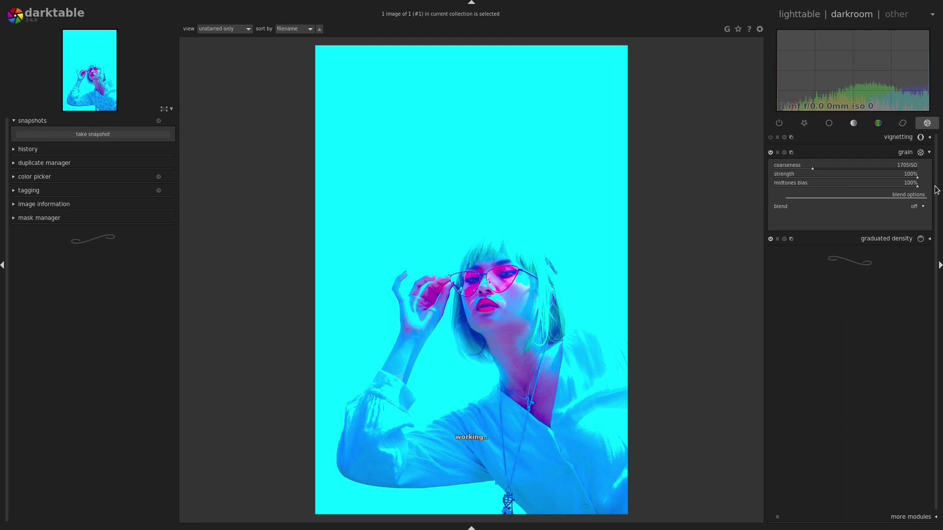
{"action": "mouse_move", "coordinate": [825, 168]}
{"action": "left_mouse_down"}
{"action": "mouse_move", "coordinate": [862, 169]}
{"action": "mouse_move", "coordinate": [812, 169]}
{"action": "mouse_move", "coordinate": [833, 169]}
{"action": "left_mouse_up"}
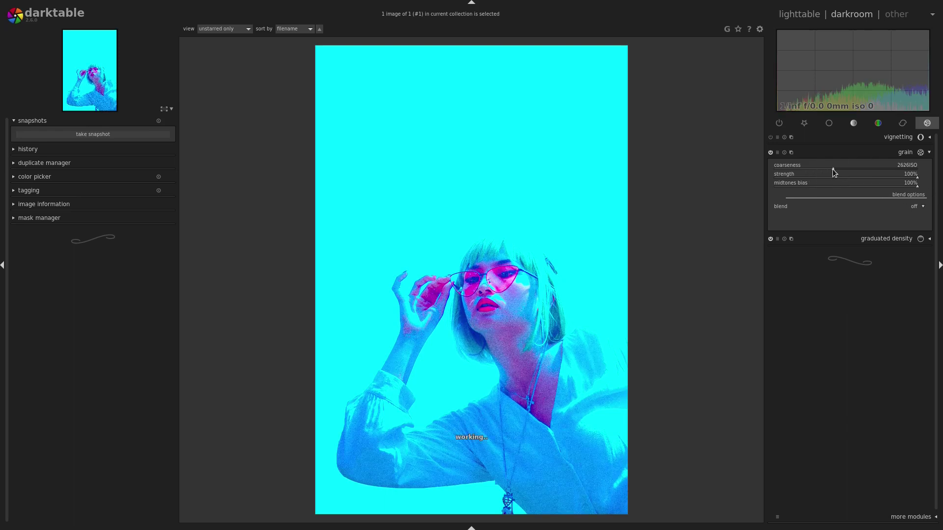
{"action": "left_click", "coordinate": [866, 138]}
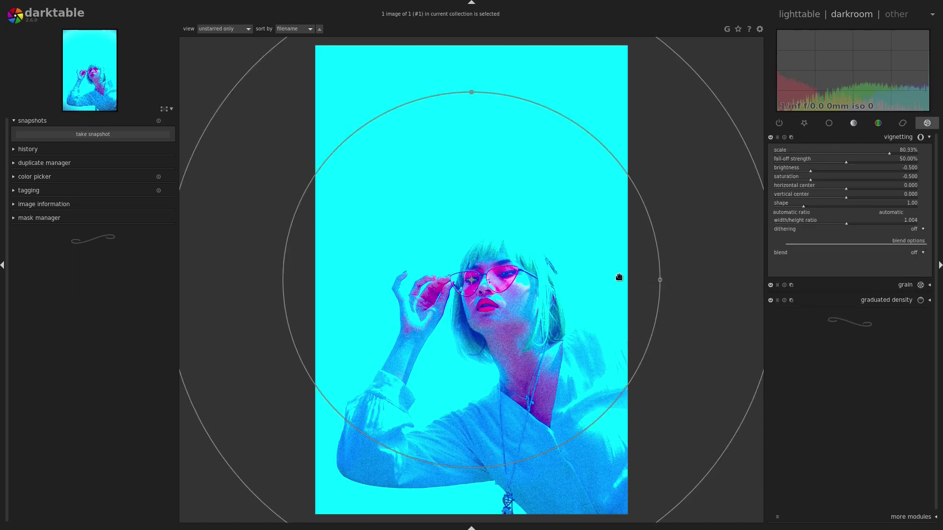
Reshape the vignette to 69.02% scale, 54.15% fall-off and -0.217 brightness, then collapse it.
{"action": "left_click_drag", "start_coordinate": [661, 278], "coordinate": [611, 280]}
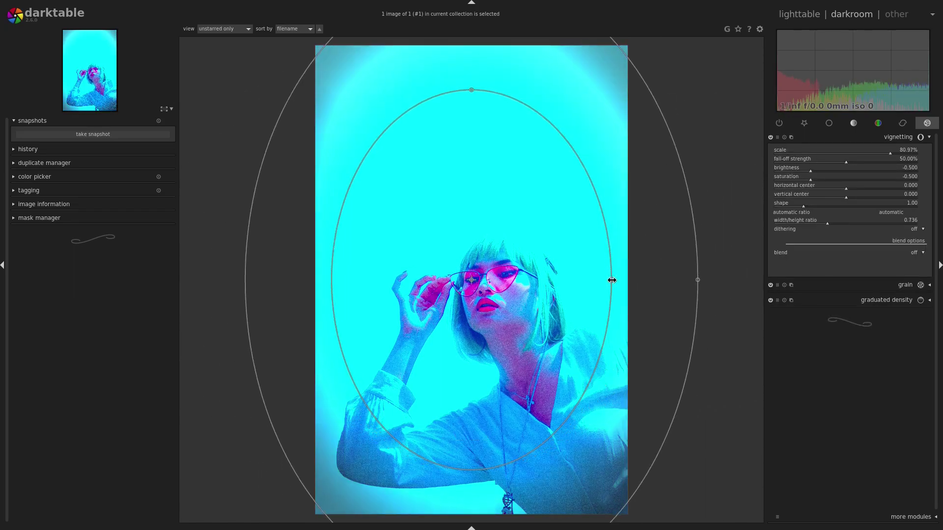
{"action": "left_click_drag", "start_coordinate": [699, 281], "coordinate": [607, 280]}
{"action": "mouse_move", "coordinate": [471, 91]}
{"action": "left_mouse_down"}
{"action": "mouse_move", "coordinate": [473, 104]}
{"action": "mouse_move", "coordinate": [474, 96]}
{"action": "left_mouse_up"}
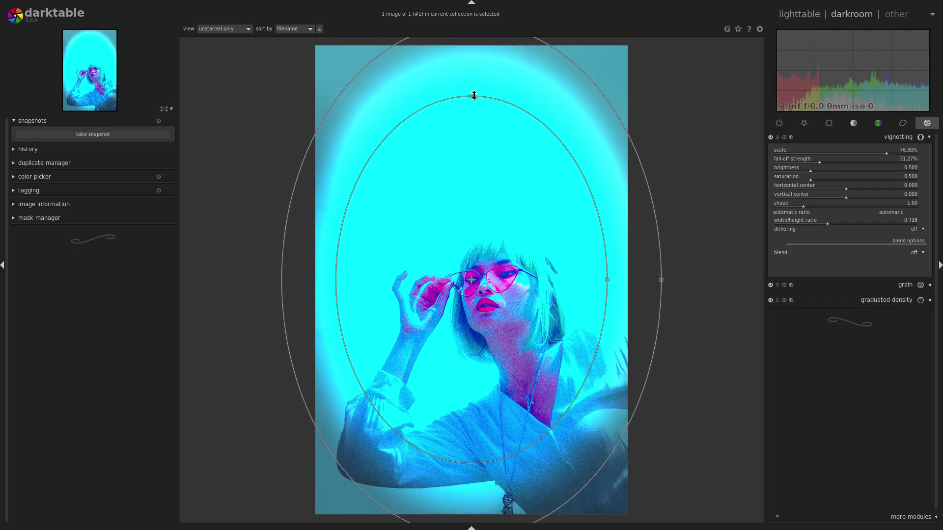
{"action": "left_click_drag", "start_coordinate": [819, 165], "coordinate": [853, 162]}
{"action": "scroll", "coordinate": [877, 152], "scroll_direction": "up", "scroll_amount": 1}
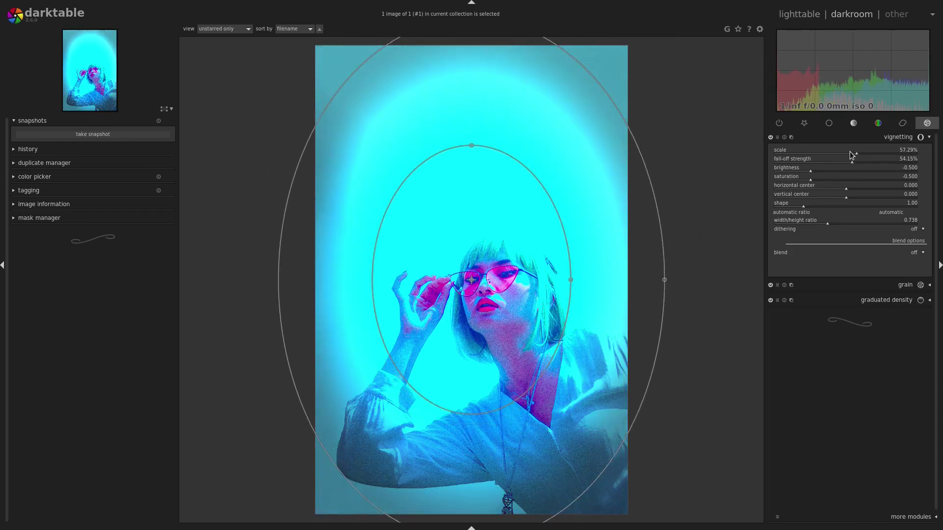
{"action": "left_click_drag", "start_coordinate": [847, 152], "coordinate": [873, 154]}
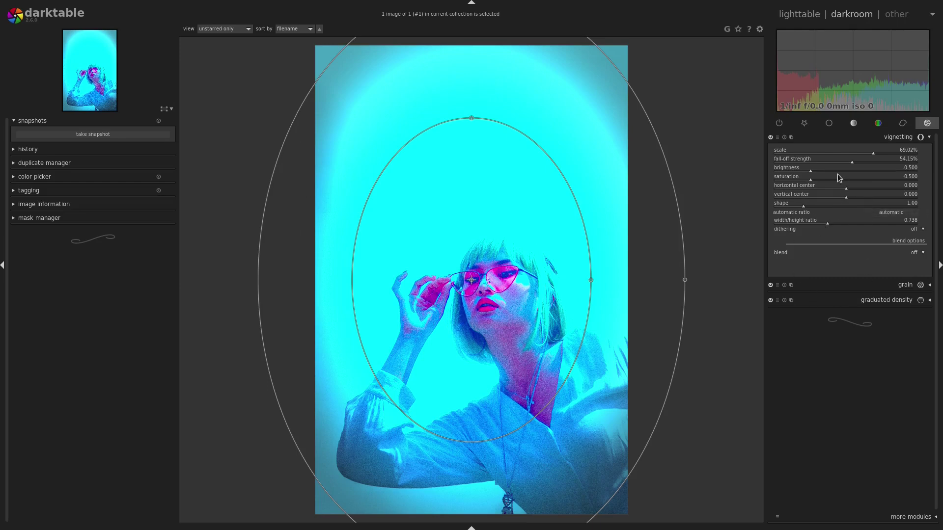
{"action": "left_click_drag", "start_coordinate": [811, 171], "coordinate": [830, 177]}
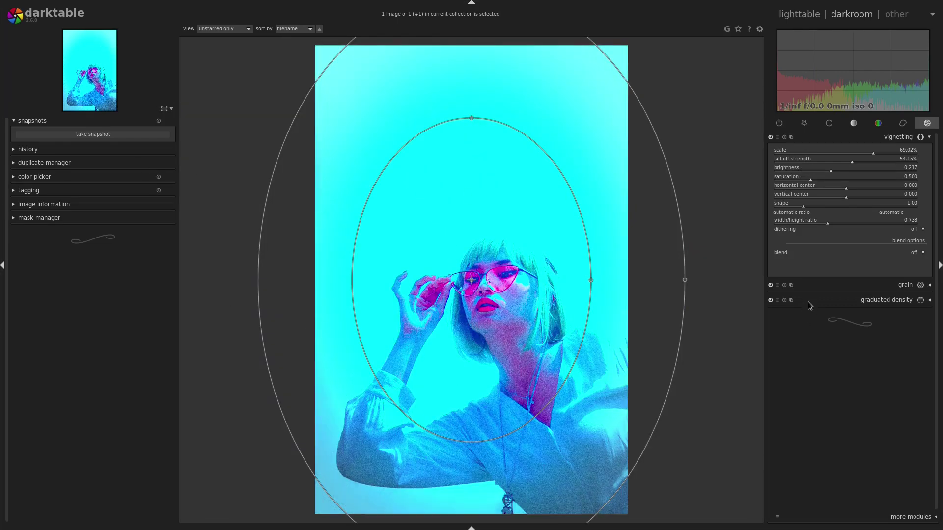
{"action": "left_click", "coordinate": [886, 136]}
{"action": "left_click", "coordinate": [855, 123]}
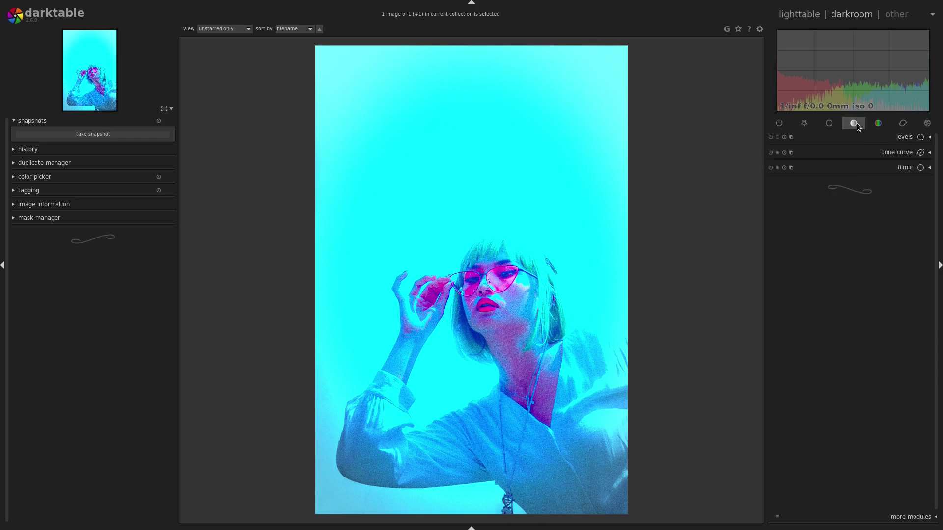
Form an S-shaped tone curve lifting shadows to about 24.9 and highlights down to 70.1.
{"action": "left_click", "coordinate": [866, 168]}
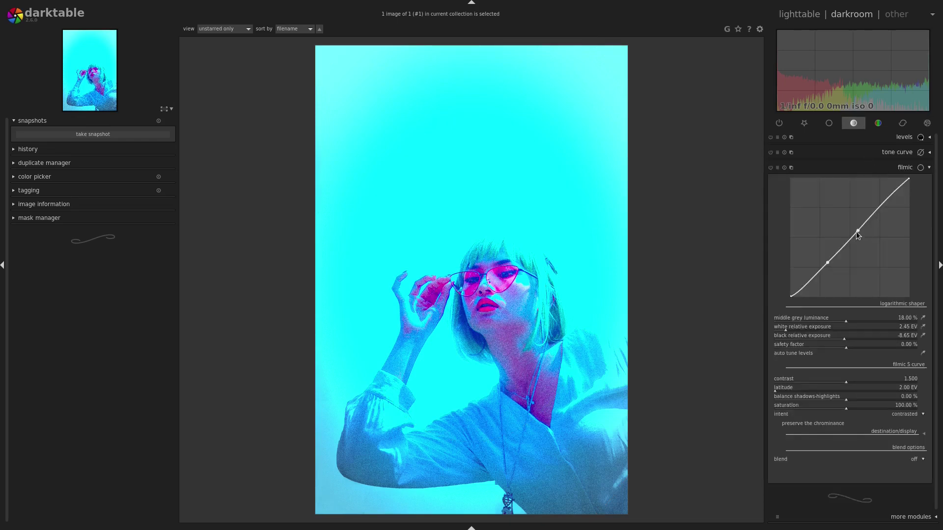
{"action": "left_click", "coordinate": [914, 168]}
{"action": "left_click", "coordinate": [910, 154]}
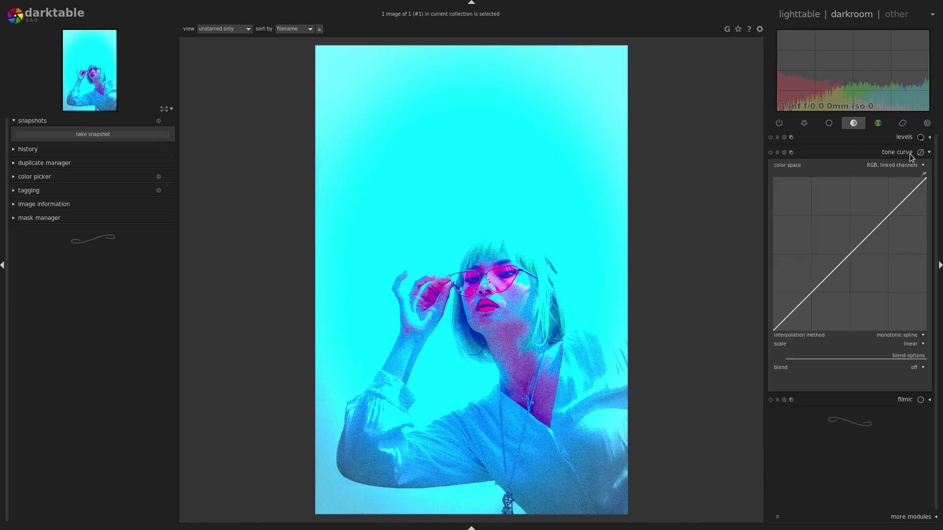
{"action": "left_click_drag", "start_coordinate": [898, 187], "coordinate": [894, 223]}
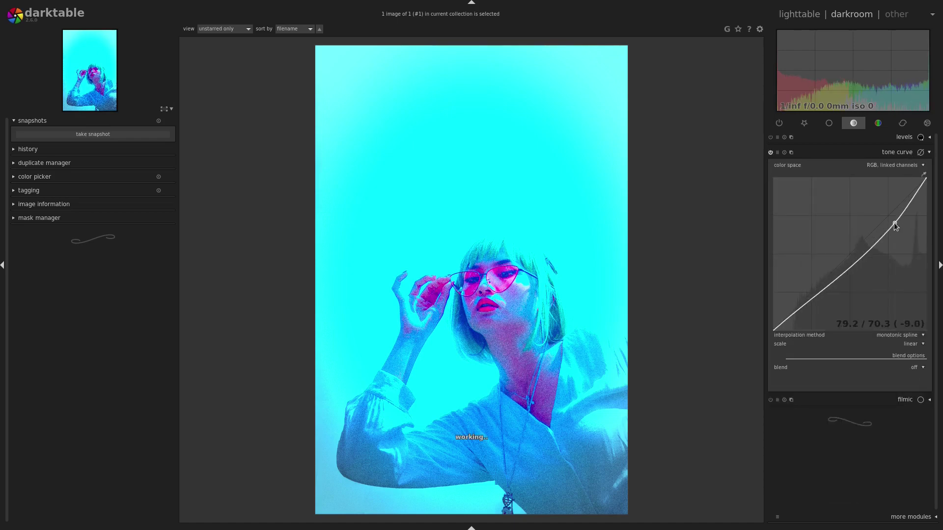
{"action": "left_click_drag", "start_coordinate": [803, 303], "coordinate": [806, 294]}
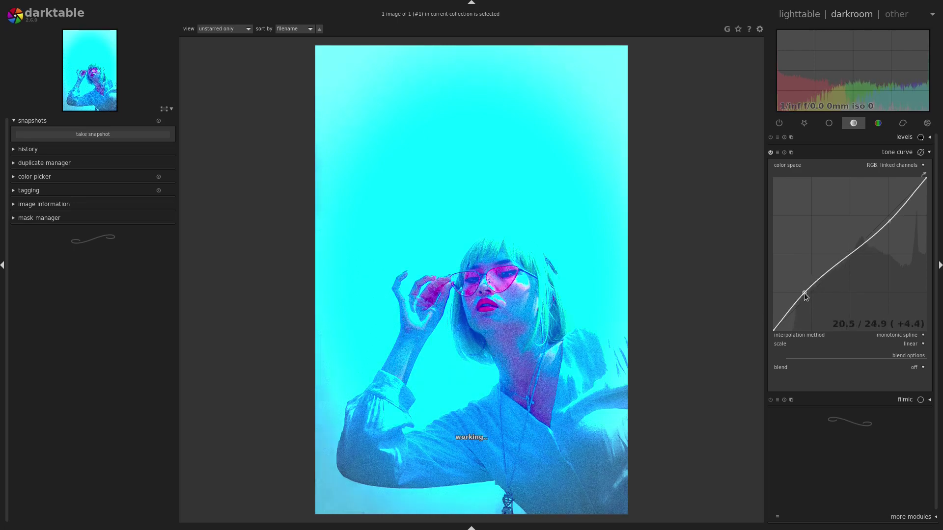
{"action": "left_click_drag", "start_coordinate": [889, 221], "coordinate": [892, 223]}
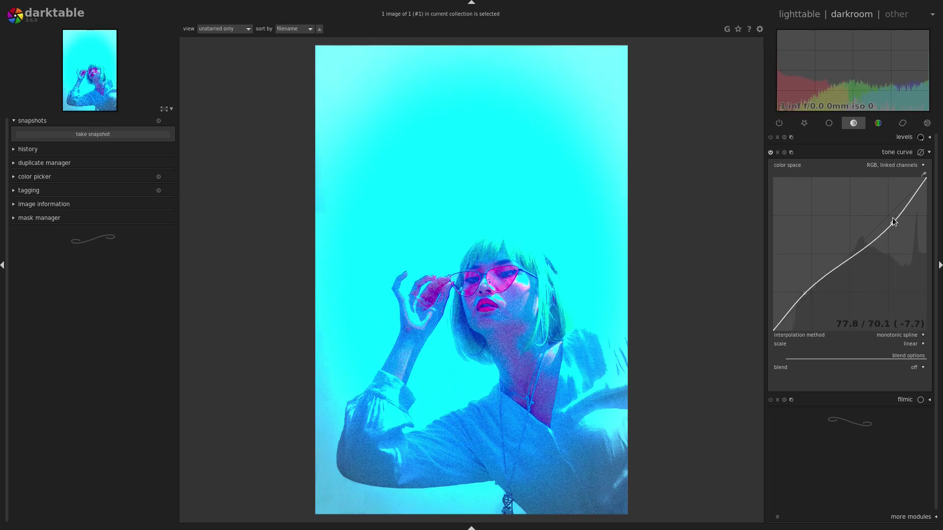
{"action": "left_click", "coordinate": [879, 156]}
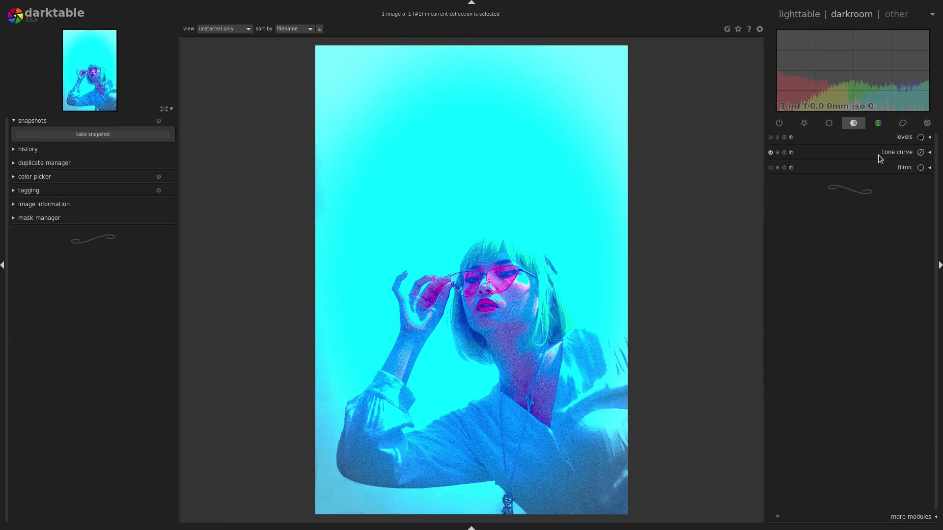
Switch off the vignetting module in the effects group.
{"action": "left_click", "coordinate": [902, 124]}
{"action": "left_click", "coordinate": [927, 123]}
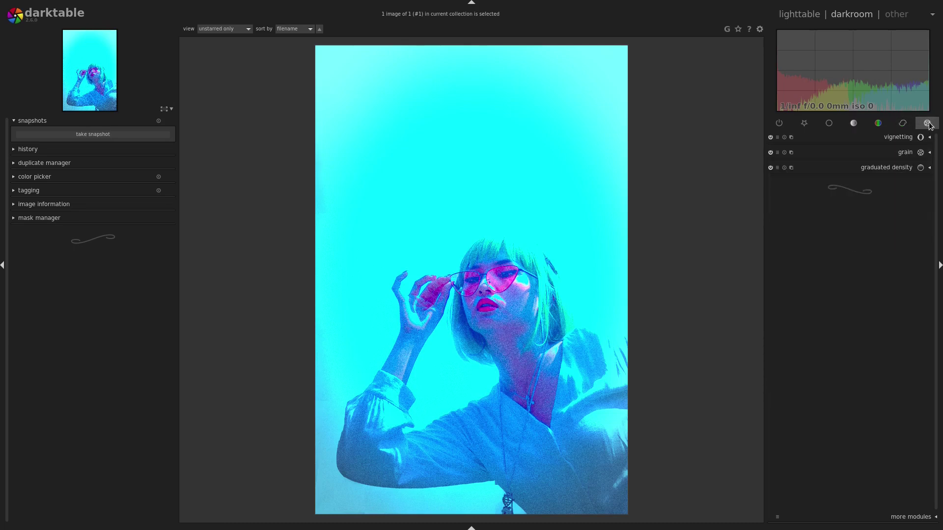
{"action": "left_click", "coordinate": [874, 141]}
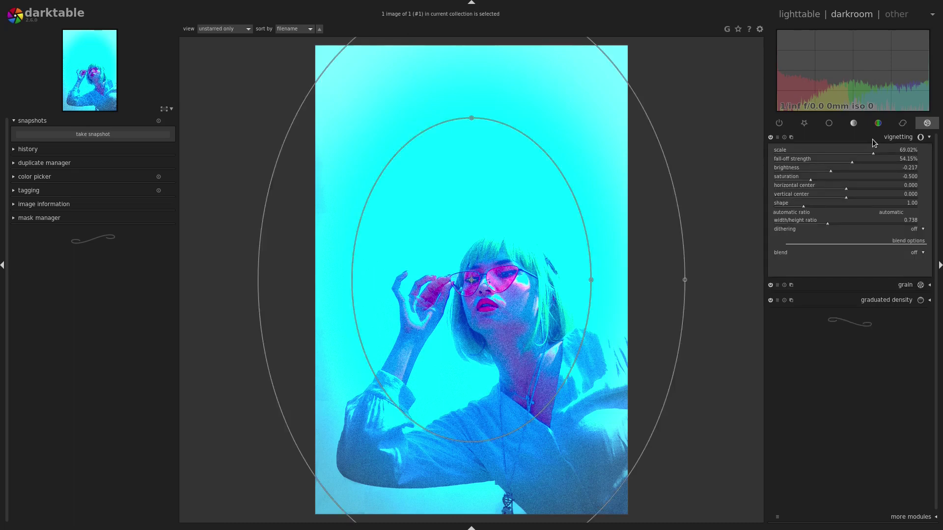
{"action": "left_click", "coordinate": [774, 137]}
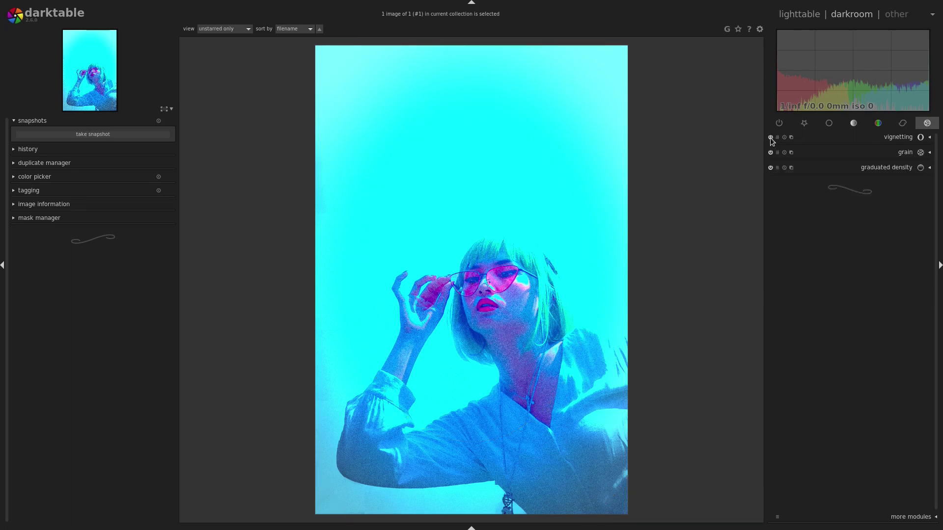
{"action": "left_click", "coordinate": [770, 138]}
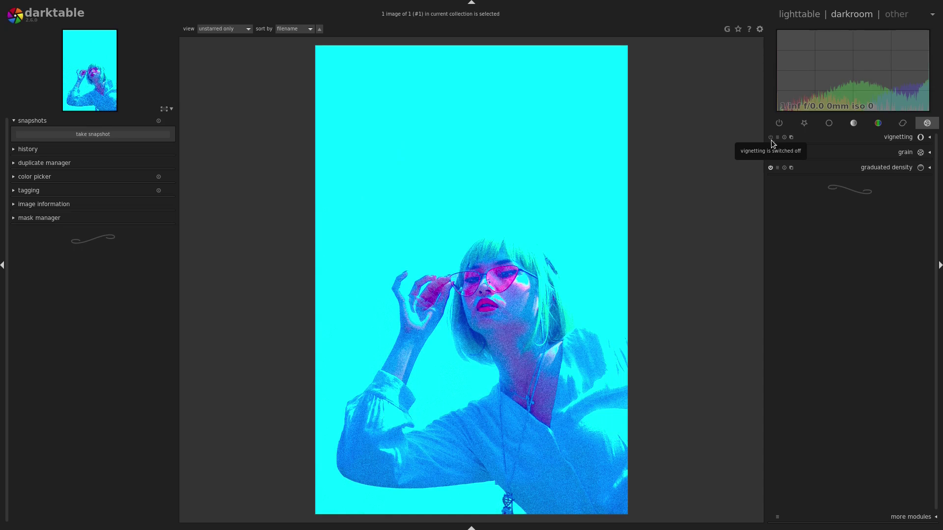
Expand highlight reconstruction and try clipping thresholds between about 0.70 and 0.90.
{"action": "left_click", "coordinate": [830, 122]}
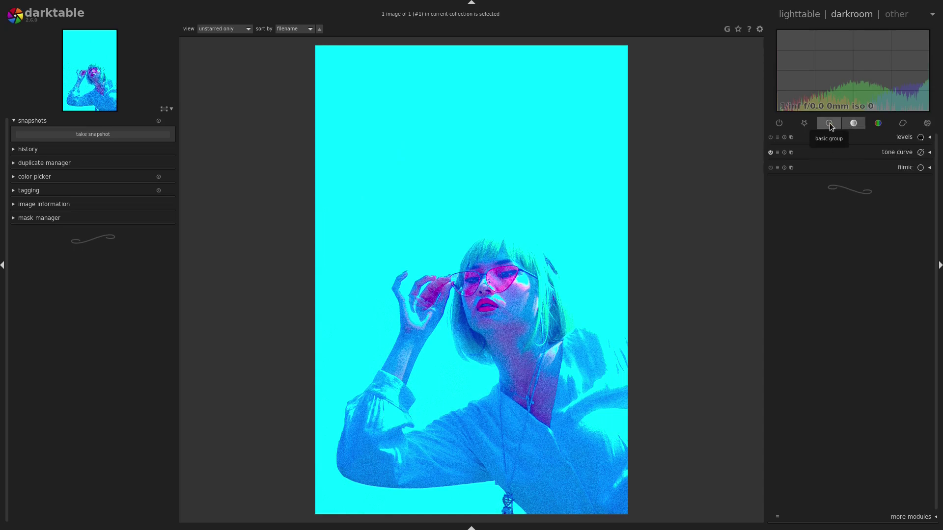
{"action": "left_click", "coordinate": [829, 123]}
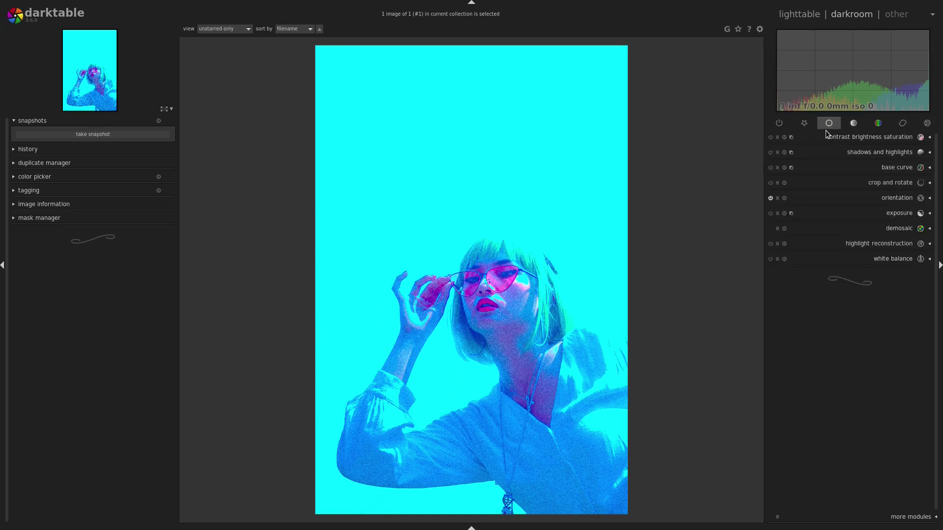
{"action": "left_click", "coordinate": [839, 243]}
{"action": "left_click_drag", "start_coordinate": [845, 265], "coordinate": [816, 273]}
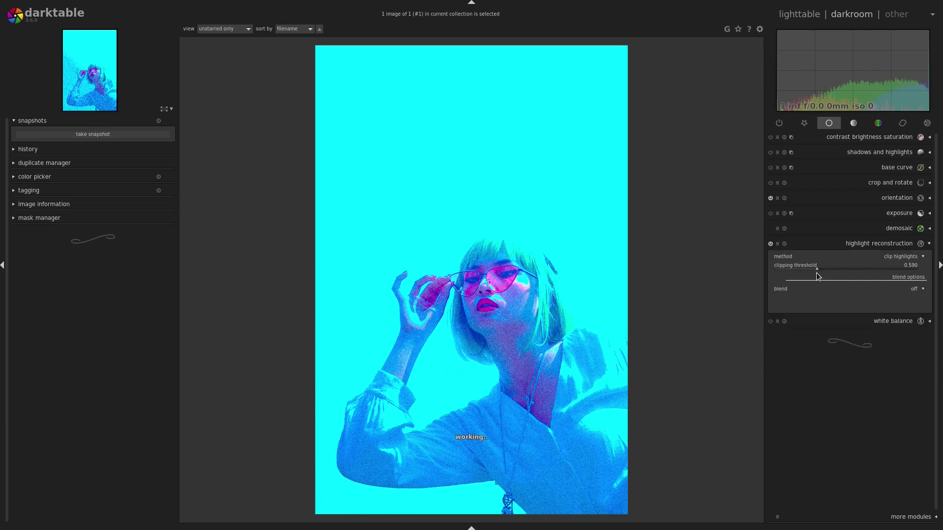
{"action": "left_click_drag", "start_coordinate": [816, 268], "coordinate": [860, 268]}
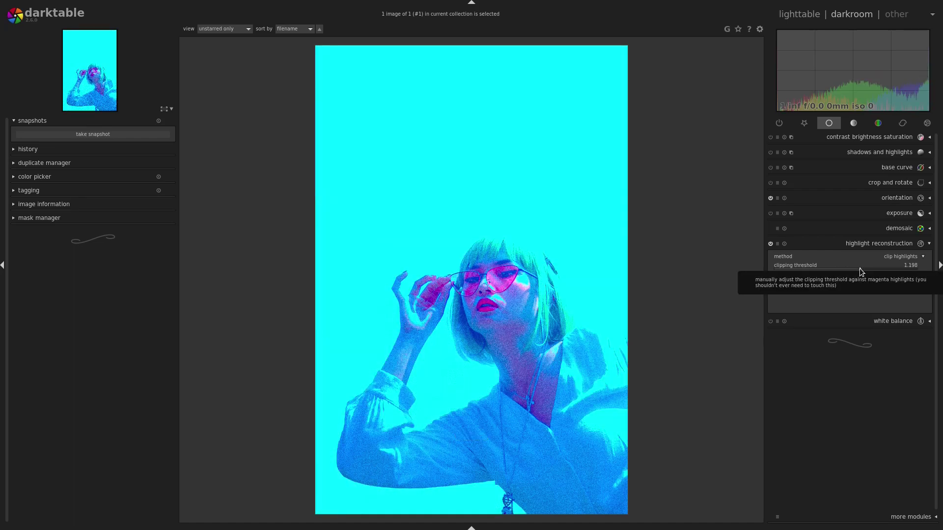
{"action": "left_click_drag", "start_coordinate": [874, 266], "coordinate": [824, 266]}
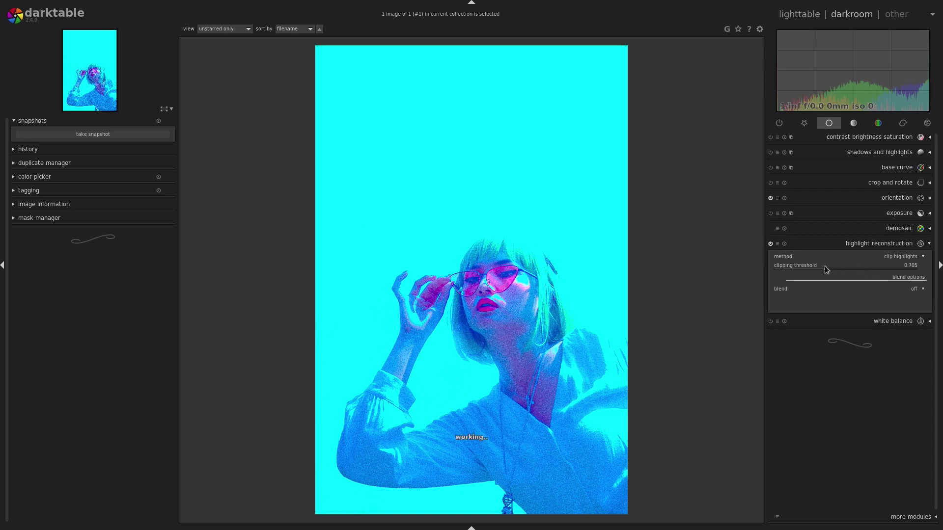
{"action": "left_click", "coordinate": [825, 267]}
Settle the highlight reconstruction clipping threshold at about 0.917.
{"action": "mouse_move", "coordinate": [844, 269]}
{"action": "left_mouse_down"}
{"action": "mouse_move", "coordinate": [884, 272]}
{"action": "mouse_move", "coordinate": [860, 270]}
{"action": "left_mouse_up"}
{"action": "left_click_drag", "start_coordinate": [848, 270], "coordinate": [831, 271]}
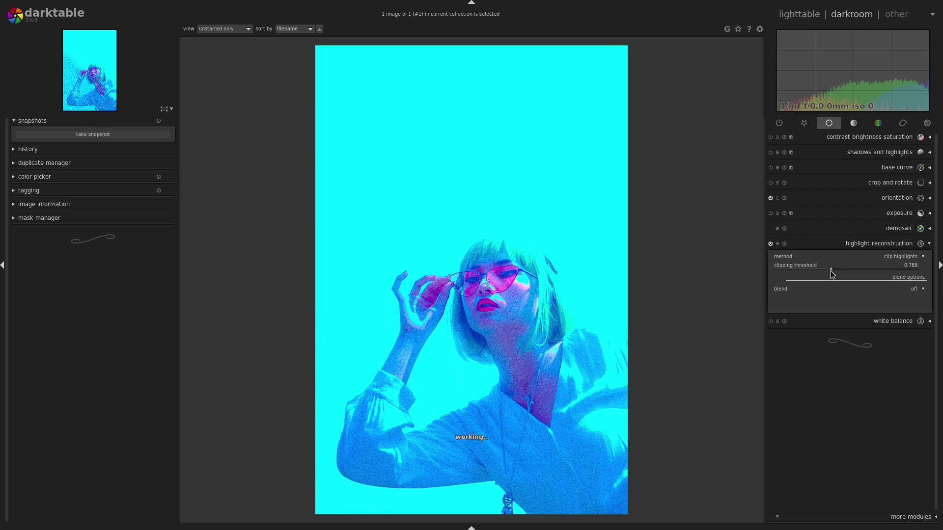
{"action": "left_click_drag", "start_coordinate": [834, 267], "coordinate": [840, 267]}
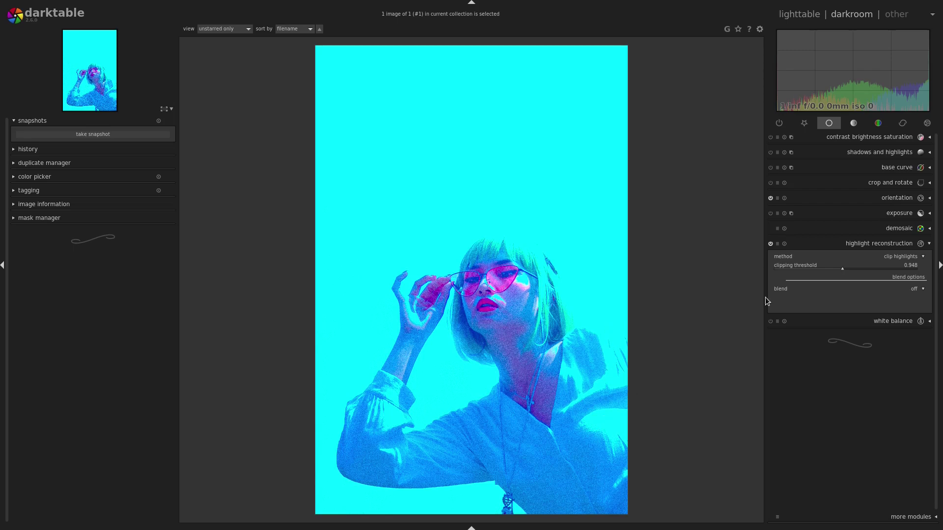
{"action": "left_click", "coordinate": [838, 269]}
{"action": "left_click_drag", "start_coordinate": [838, 269], "coordinate": [839, 268]}
{"action": "left_click", "coordinate": [855, 123]}
Move color correction's split-tone endpoints to orange-red highlights and magenta shadows, saturation 1.48.
{"action": "left_click", "coordinate": [880, 123]}
{"action": "left_click", "coordinate": [882, 153]}
{"action": "left_click_drag", "start_coordinate": [776, 308], "coordinate": [876, 172]}
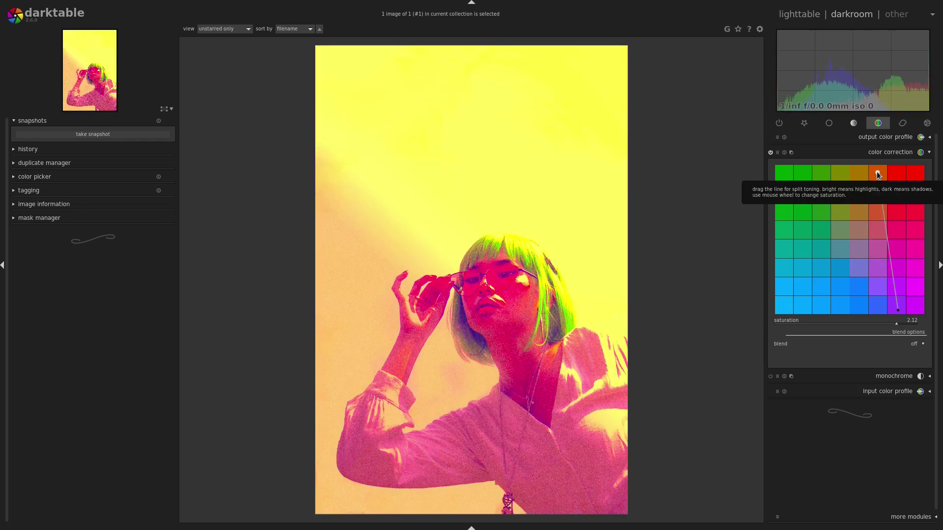
{"action": "mouse_move", "coordinate": [897, 311]}
{"action": "left_mouse_down"}
{"action": "mouse_move", "coordinate": [894, 227]}
{"action": "mouse_move", "coordinate": [894, 310]}
{"action": "left_mouse_up"}
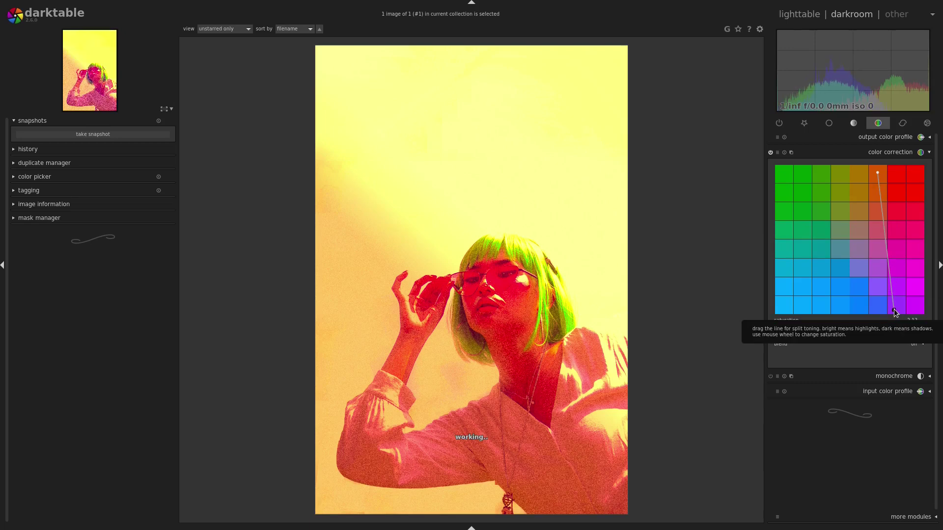
{"action": "left_click_drag", "start_coordinate": [894, 309], "coordinate": [880, 325]}
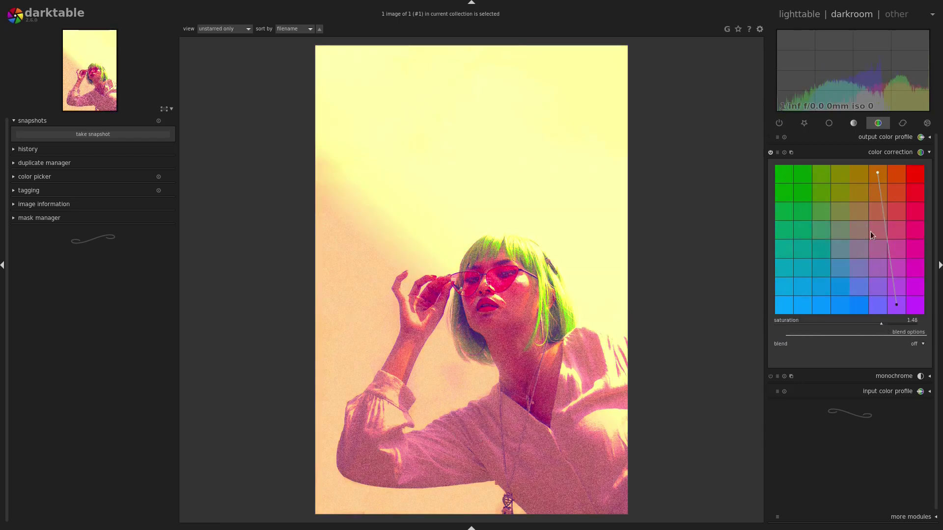
{"action": "left_click", "coordinate": [927, 123]}
Switch off graduated density after a quick on/off comparison.
{"action": "left_click", "coordinate": [771, 168]}
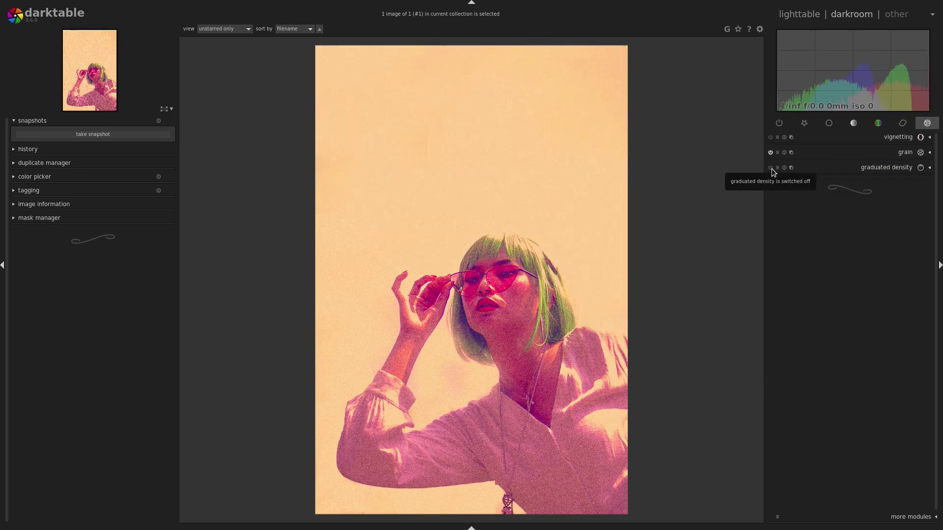
{"action": "left_click", "coordinate": [772, 169]}
{"action": "left_click", "coordinate": [771, 169]}
Lower the white balance tint, leaving 6042K, red 0.902 and blue 1.041.
{"action": "left_click", "coordinate": [830, 124]}
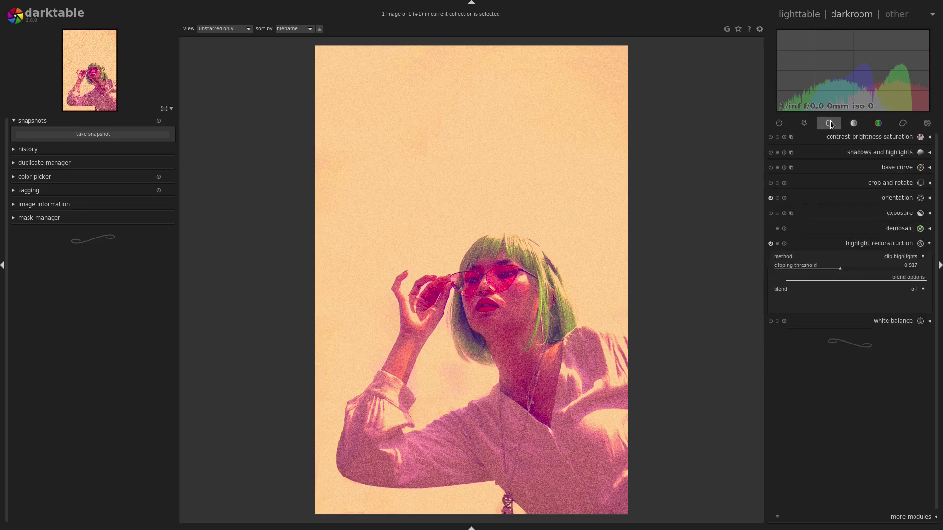
{"action": "left_click", "coordinate": [891, 245]}
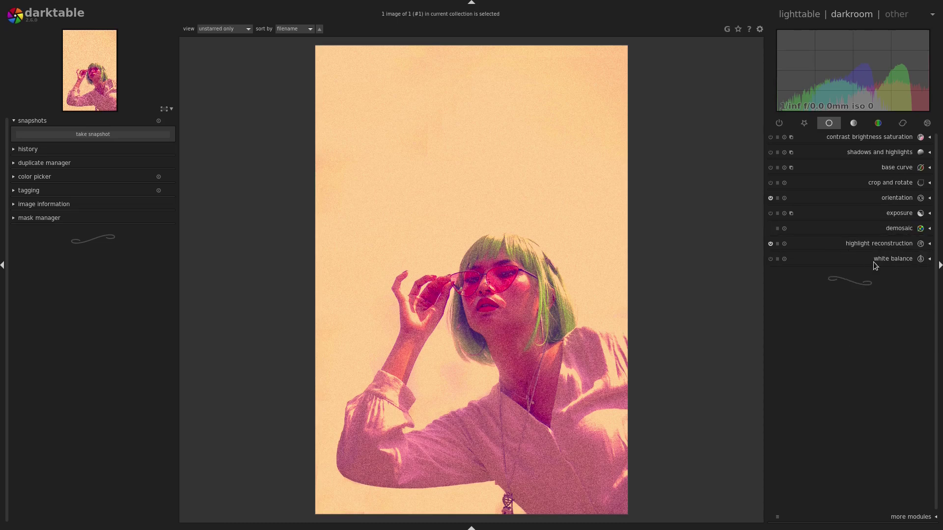
{"action": "left_click", "coordinate": [885, 260]}
{"action": "left_click_drag", "start_coordinate": [837, 279], "coordinate": [801, 287]}
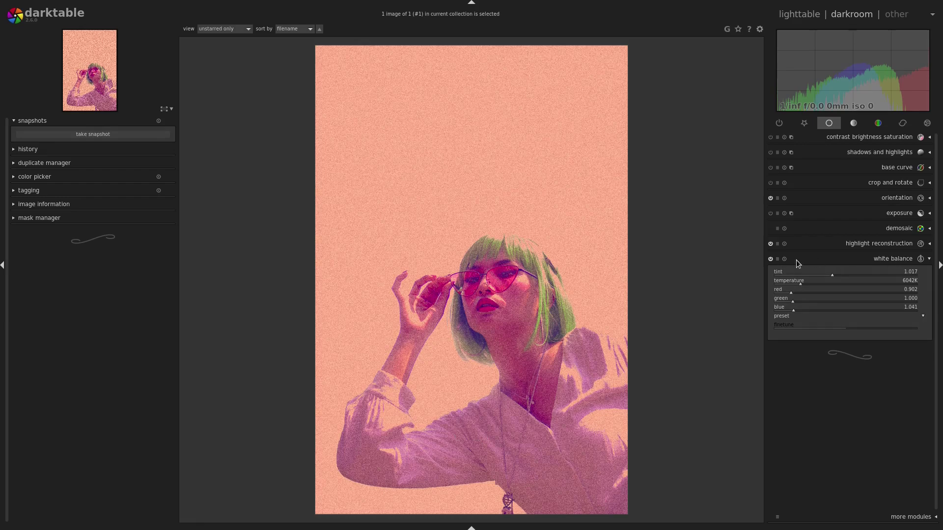
{"action": "left_click", "coordinate": [847, 260]}
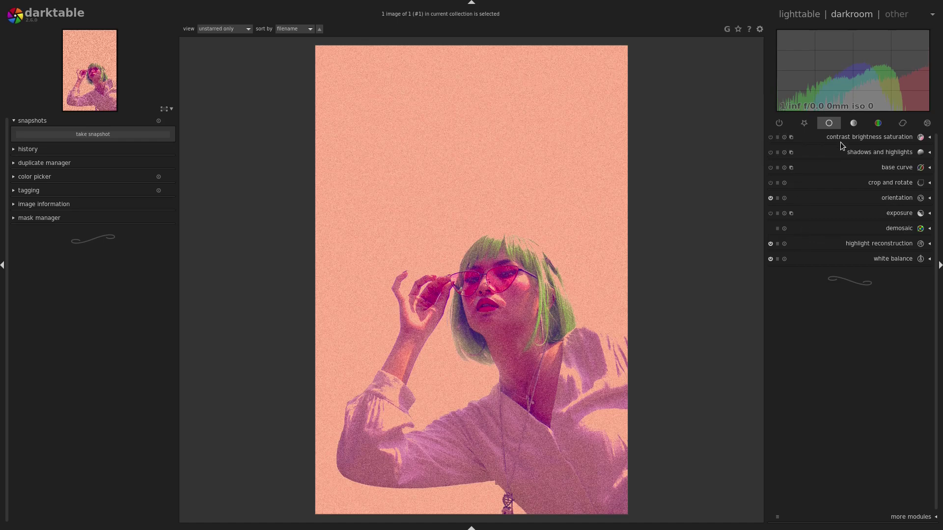
{"action": "left_click", "coordinate": [855, 141]}
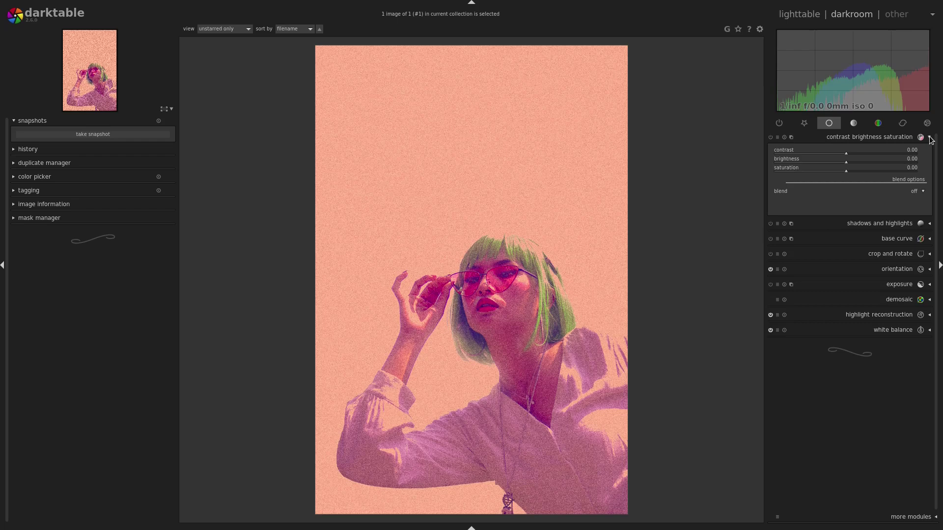
Drag the contrast brightness saturation module's saturation slider to 0.37.
{"action": "left_click_drag", "start_coordinate": [847, 169], "coordinate": [892, 170]}
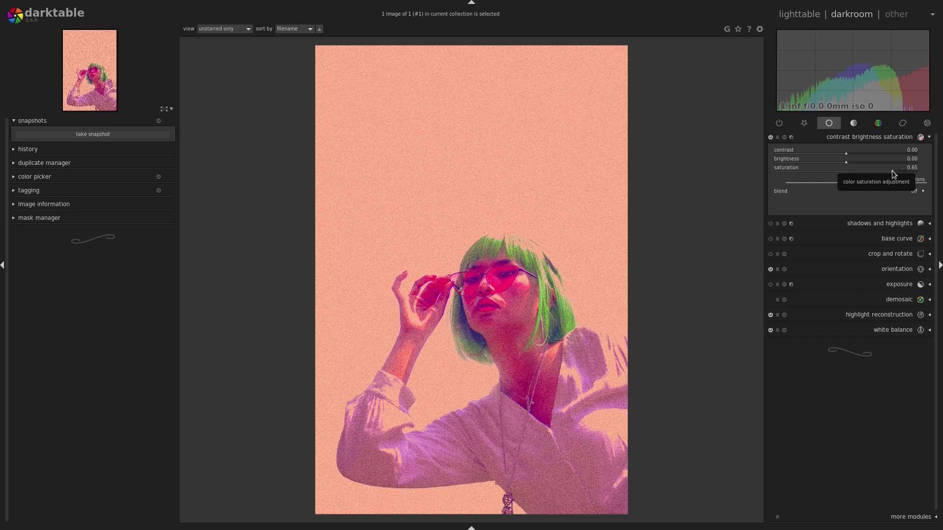
{"action": "left_click_drag", "start_coordinate": [892, 170], "coordinate": [871, 172]}
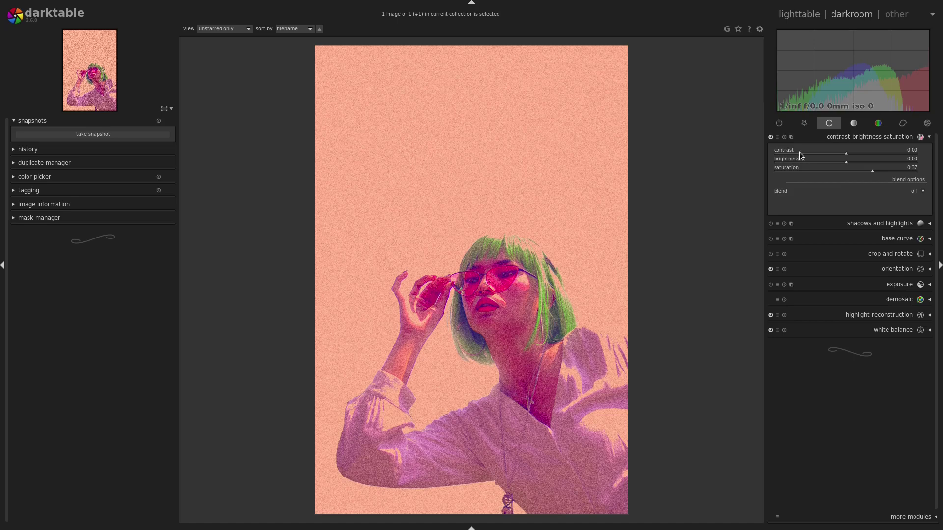
{"action": "left_click", "coordinate": [878, 123]}
{"action": "left_click", "coordinate": [848, 122]}
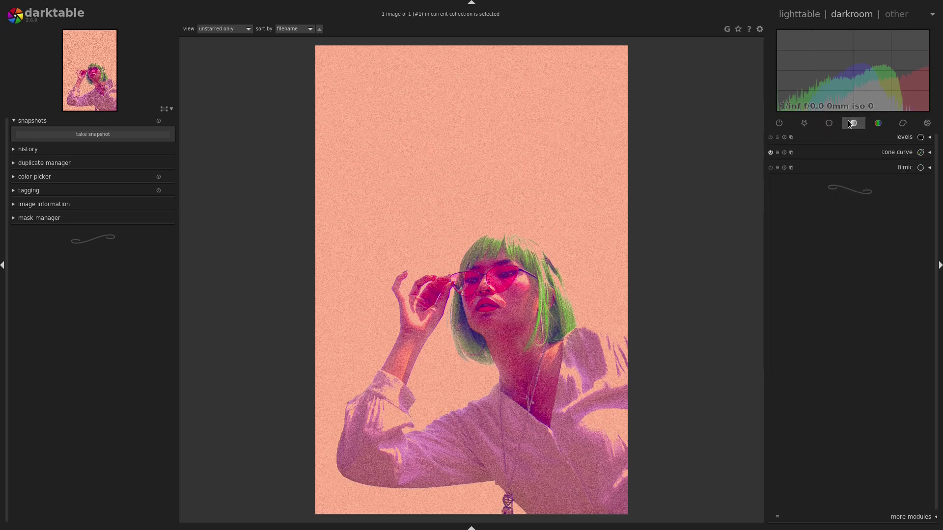
Nudge the levels gray point for the midtones, then lower saturation to 0.10.
{"action": "left_click", "coordinate": [913, 138]}
{"action": "mouse_move", "coordinate": [853, 239]}
{"action": "left_mouse_down"}
{"action": "mouse_move", "coordinate": [867, 240]}
{"action": "mouse_move", "coordinate": [844, 236]}
{"action": "left_mouse_up"}
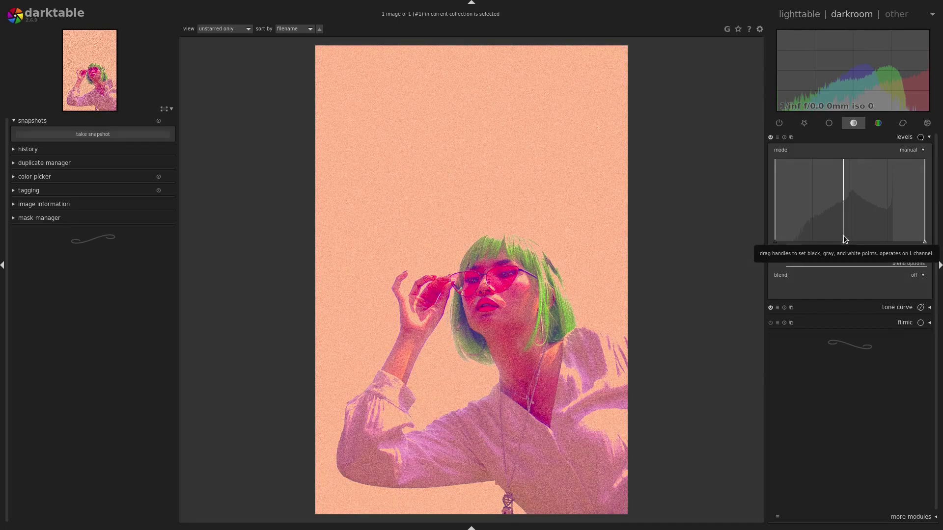
{"action": "left_click", "coordinate": [832, 125]}
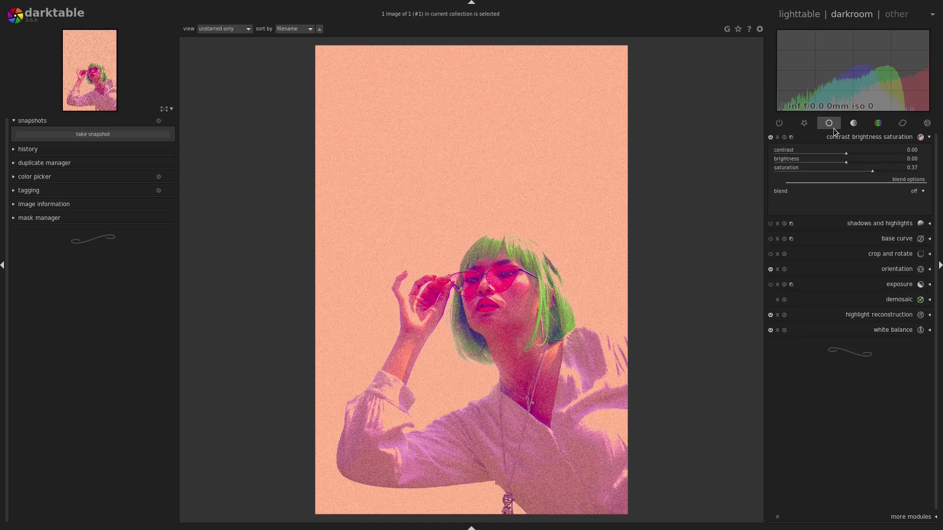
{"action": "left_click", "coordinate": [863, 169]}
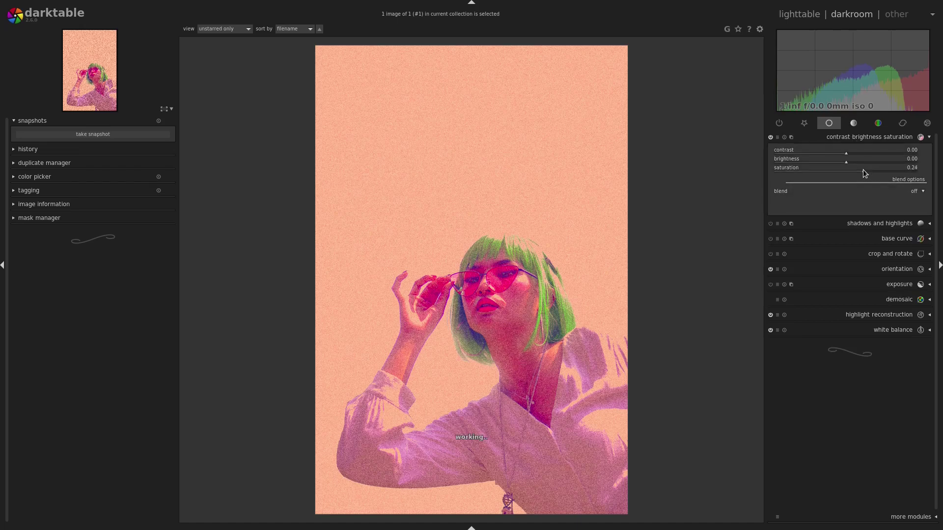
{"action": "left_click_drag", "start_coordinate": [862, 169], "coordinate": [848, 169]}
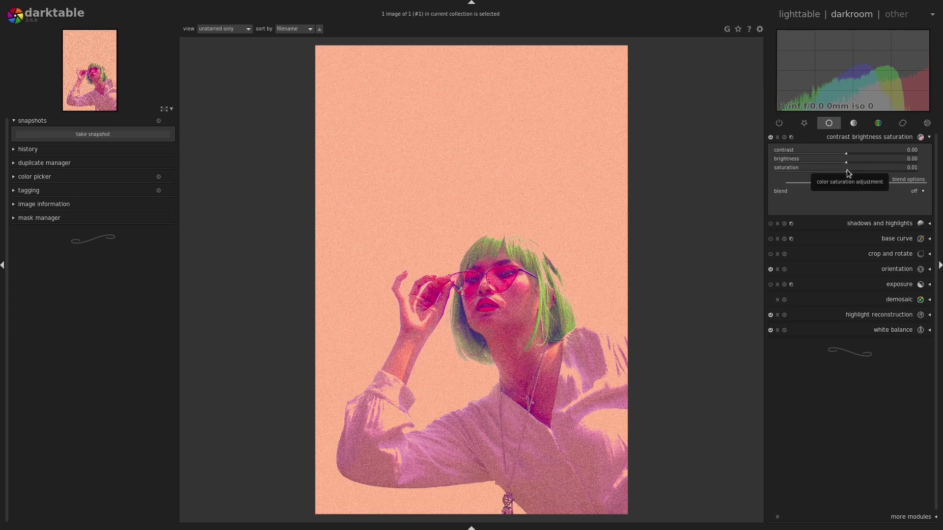
{"action": "left_click", "coordinate": [853, 169]}
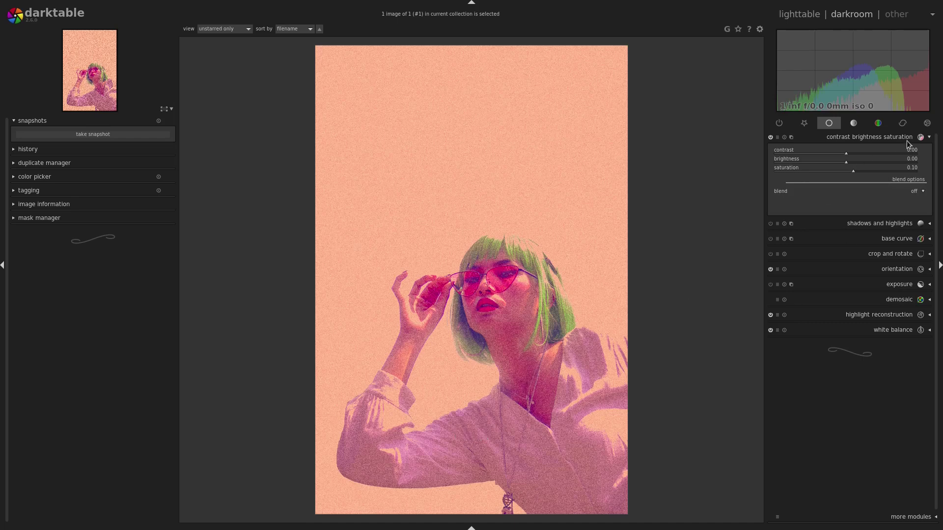
Show the effects modules and briefly check the grain settings.
{"action": "left_click", "coordinate": [917, 127]}
{"action": "left_click", "coordinate": [904, 156]}
{"action": "left_click", "coordinate": [903, 154]}
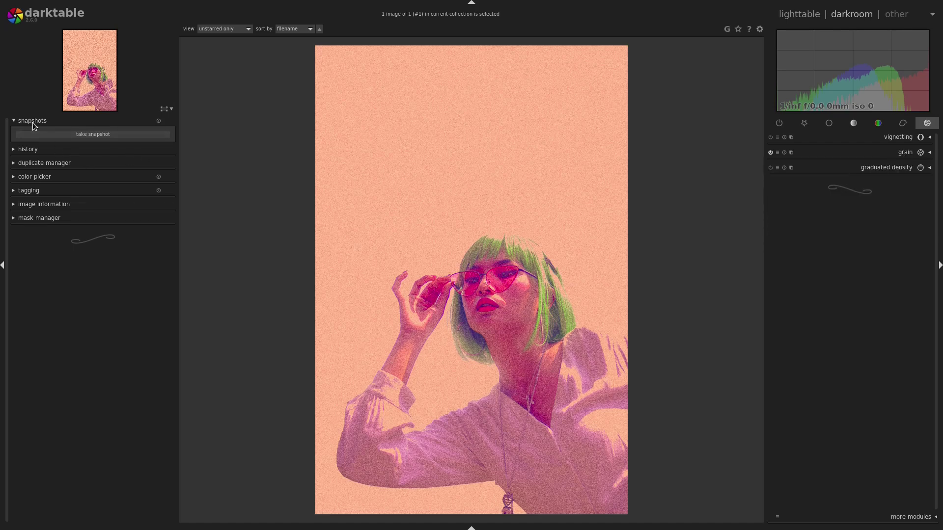
Open the edit history and switch between '0 - original' and the latest edit.
{"action": "left_click", "coordinate": [45, 150]}
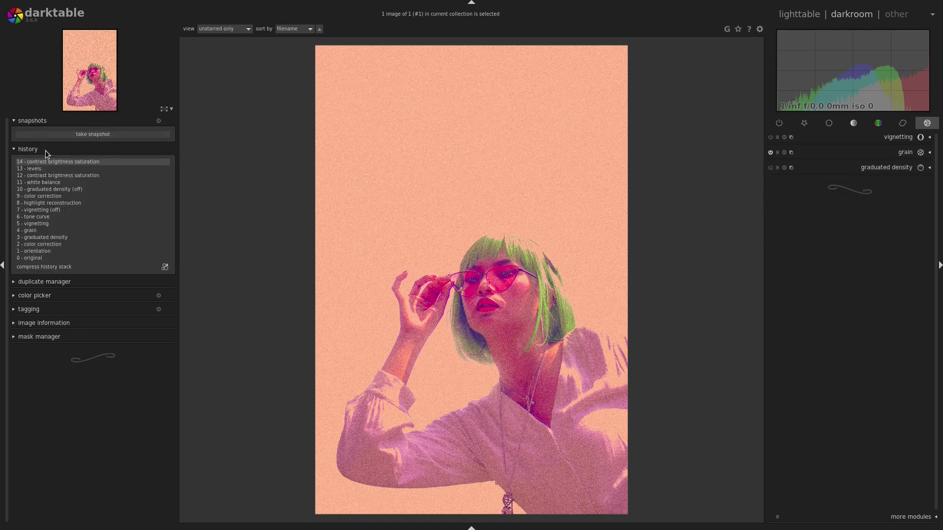
{"action": "left_click", "coordinate": [57, 258]}
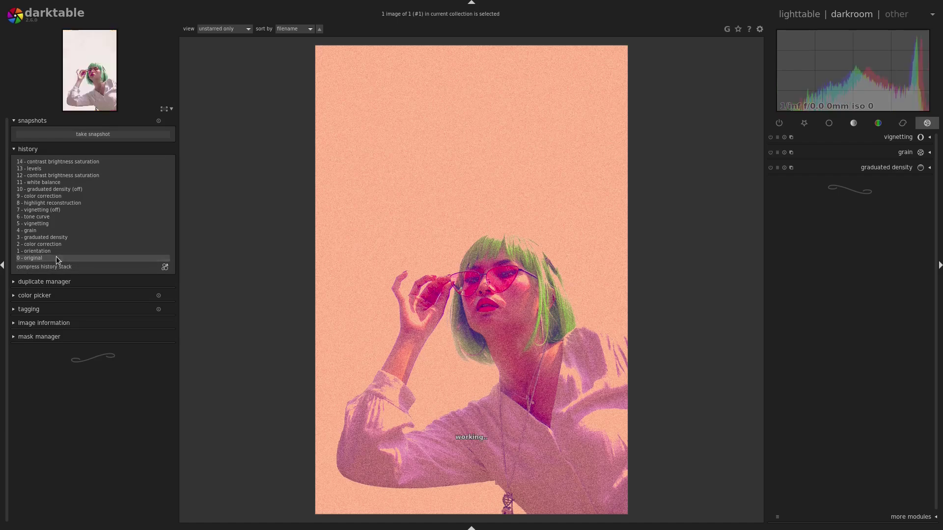
{"action": "left_click", "coordinate": [34, 162]}
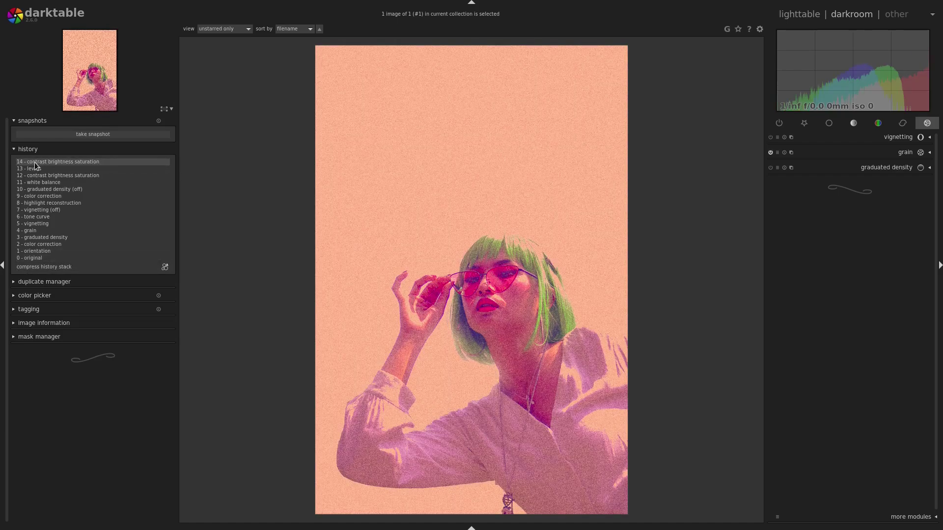
{"action": "left_click", "coordinate": [46, 258]}
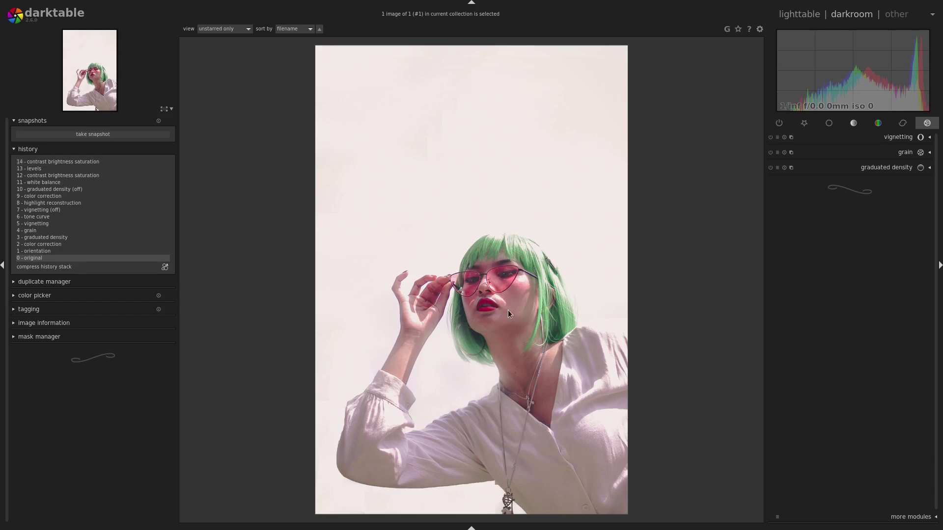
Zoom into the face on the original, compare again, then restore the latest pink edit.
{"action": "middle_click", "coordinate": [507, 291]}
{"action": "middle_click", "coordinate": [610, 335]}
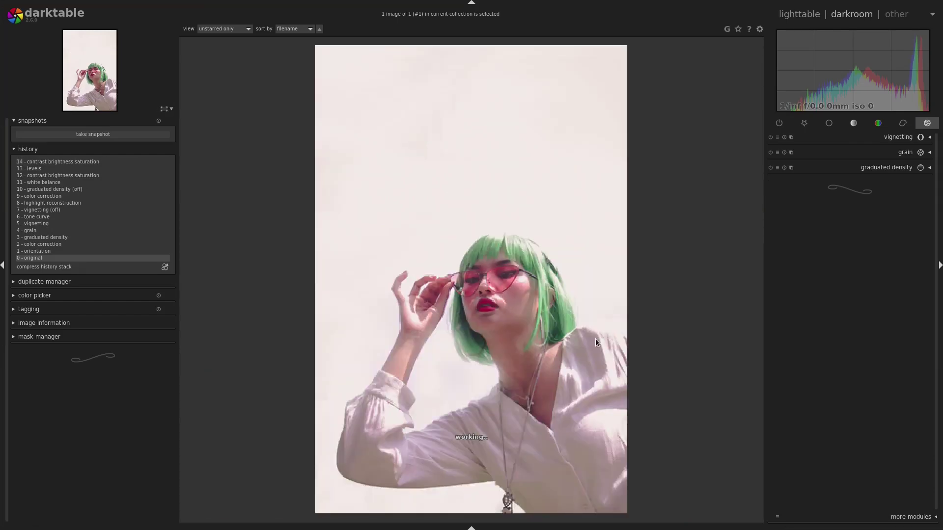
{"action": "left_click", "coordinate": [37, 163]}
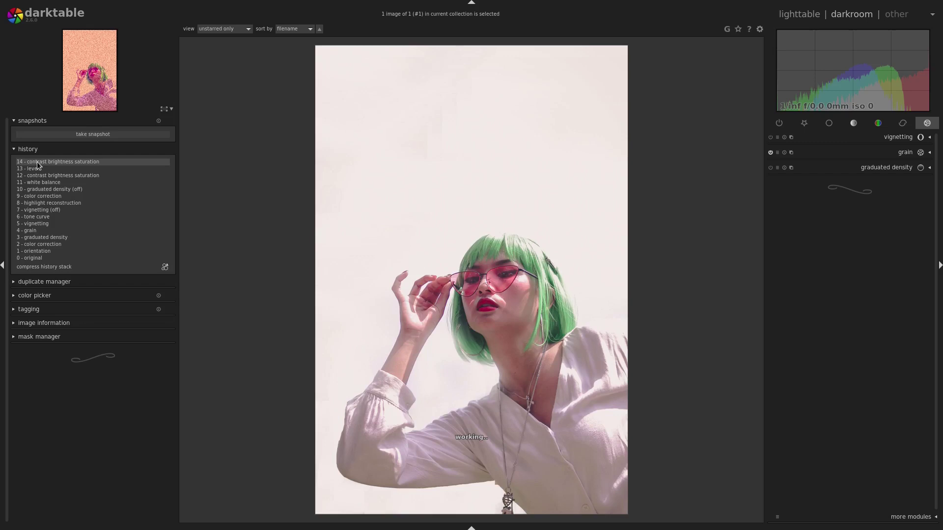
{"action": "left_click", "coordinate": [35, 258]}
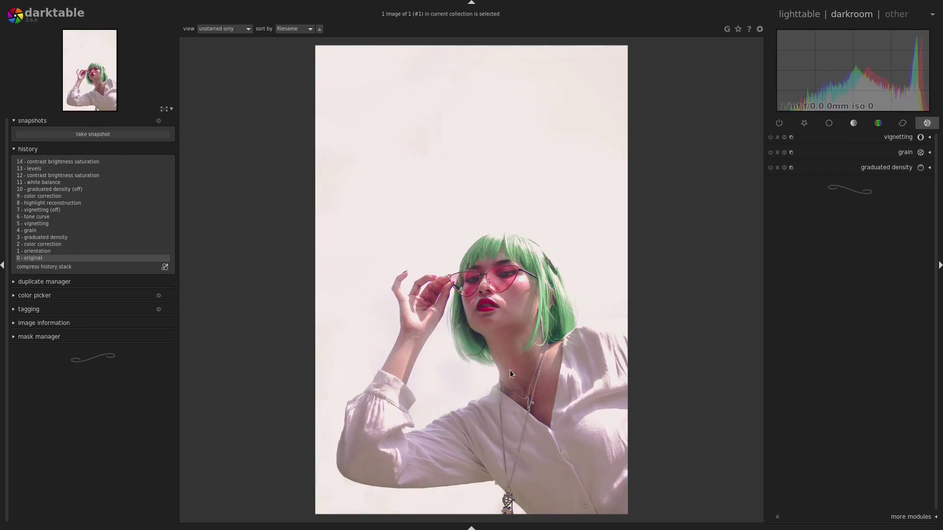
{"action": "left_click", "coordinate": [73, 162]}
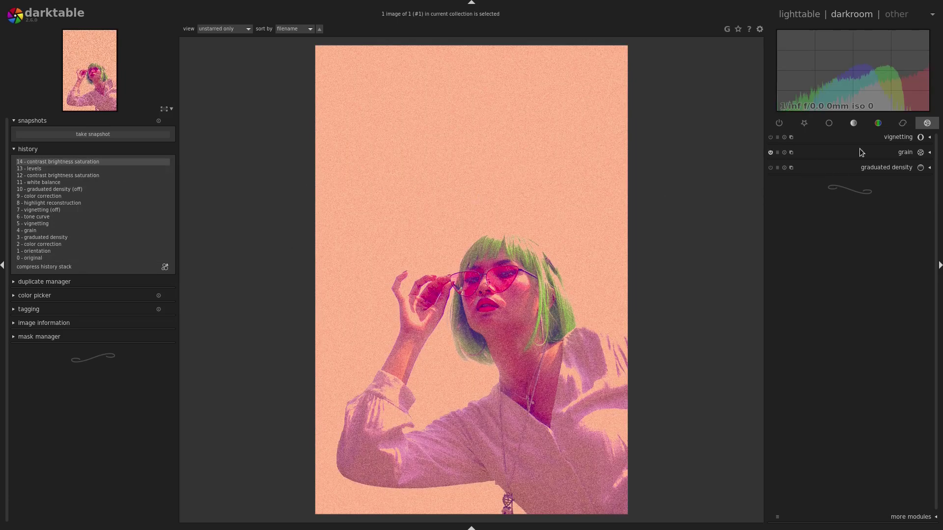
{"action": "left_click", "coordinate": [881, 124]}
Drag the color correction highlight point toward green and the shadow point toward purple-blue.
{"action": "left_click_drag", "start_coordinate": [877, 171], "coordinate": [874, 175]}
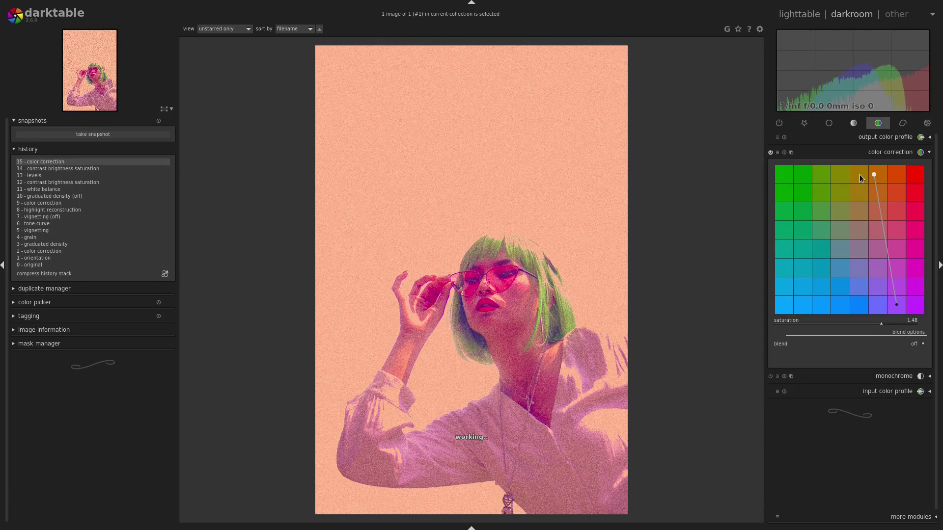
{"action": "left_click_drag", "start_coordinate": [877, 173], "coordinate": [816, 177]}
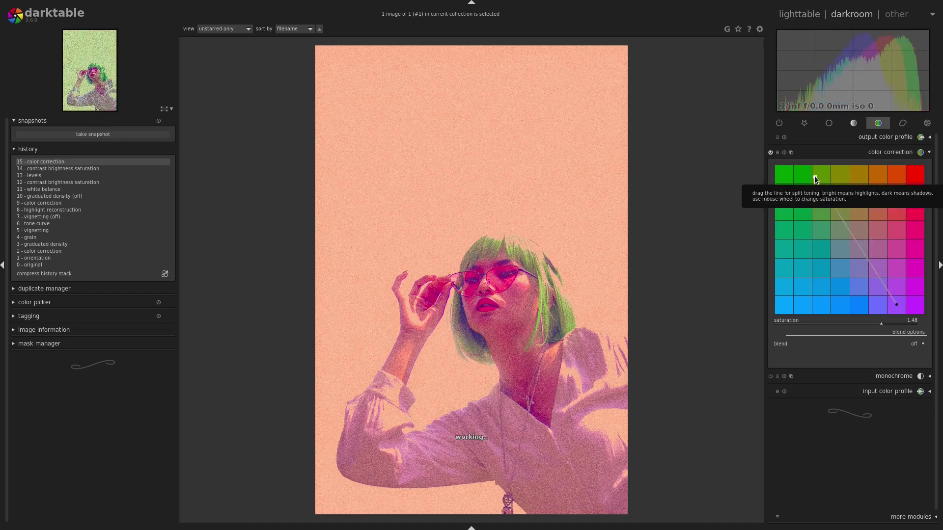
{"action": "left_click_drag", "start_coordinate": [896, 305], "coordinate": [859, 305]}
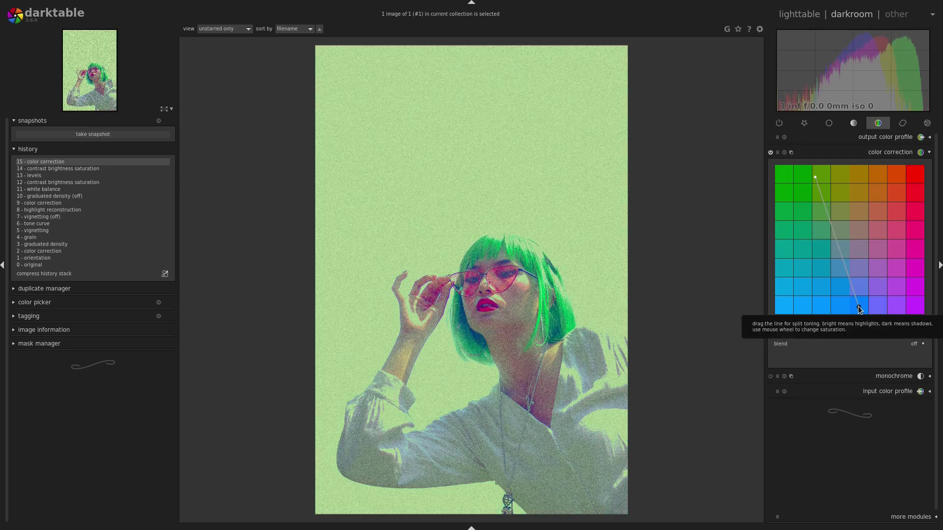
{"action": "left_click_drag", "start_coordinate": [814, 178], "coordinate": [785, 176]}
{"action": "left_click_drag", "start_coordinate": [879, 242], "coordinate": [869, 272]}
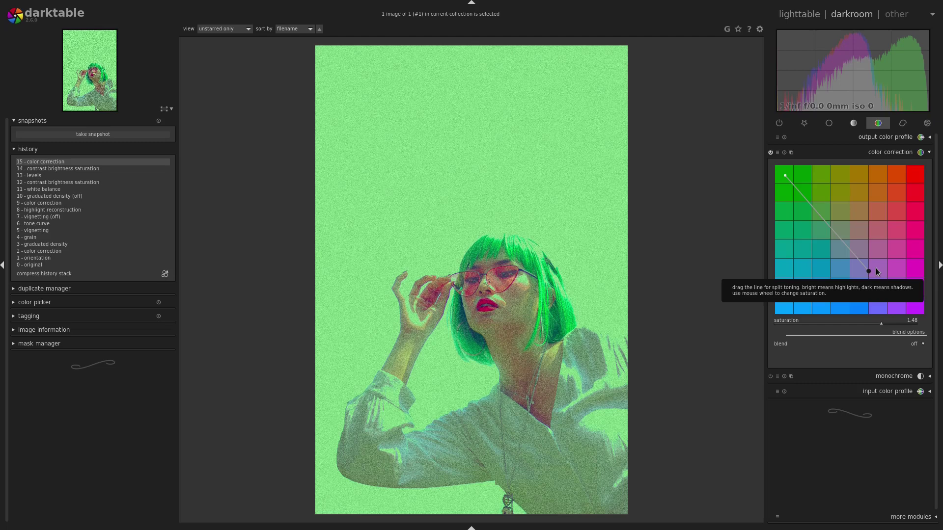
{"action": "left_click_drag", "start_coordinate": [869, 270], "coordinate": [892, 272]}
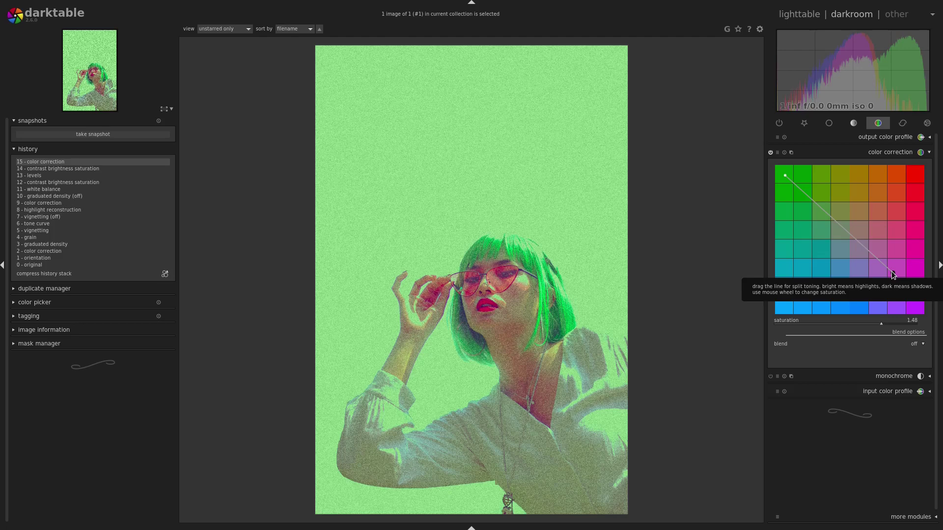
{"action": "mouse_move", "coordinate": [892, 271]}
{"action": "left_mouse_down"}
{"action": "mouse_move", "coordinate": [877, 289]}
{"action": "mouse_move", "coordinate": [898, 276]}
{"action": "mouse_move", "coordinate": [898, 255]}
{"action": "mouse_move", "coordinate": [899, 265]}
{"action": "left_mouse_up"}
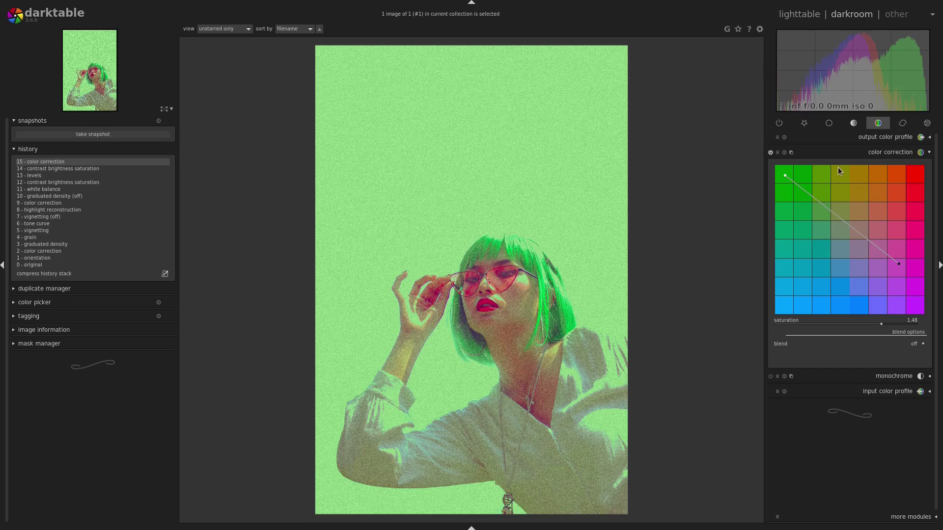
{"action": "left_click", "coordinate": [932, 154]}
Switch off the grain module and compare the result against '0 - original' in history.
{"action": "left_click", "coordinate": [927, 123]}
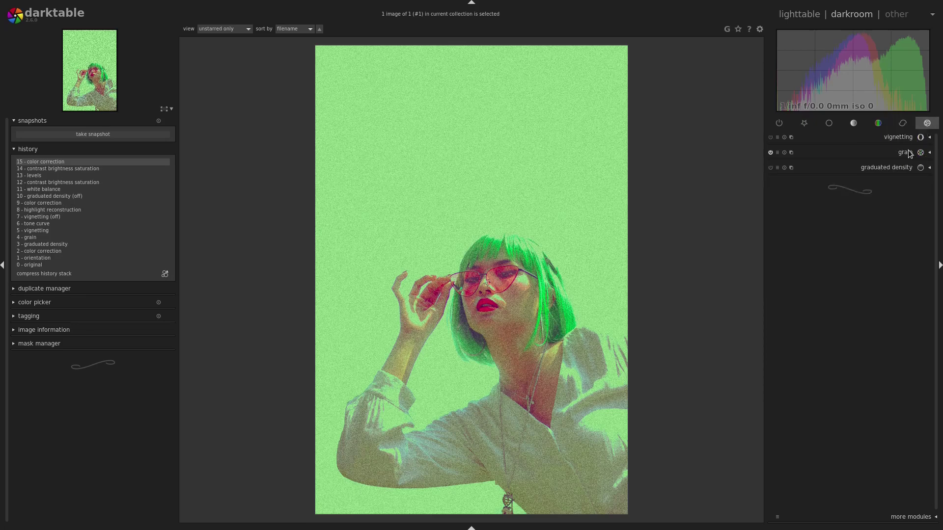
{"action": "left_click", "coordinate": [770, 153]}
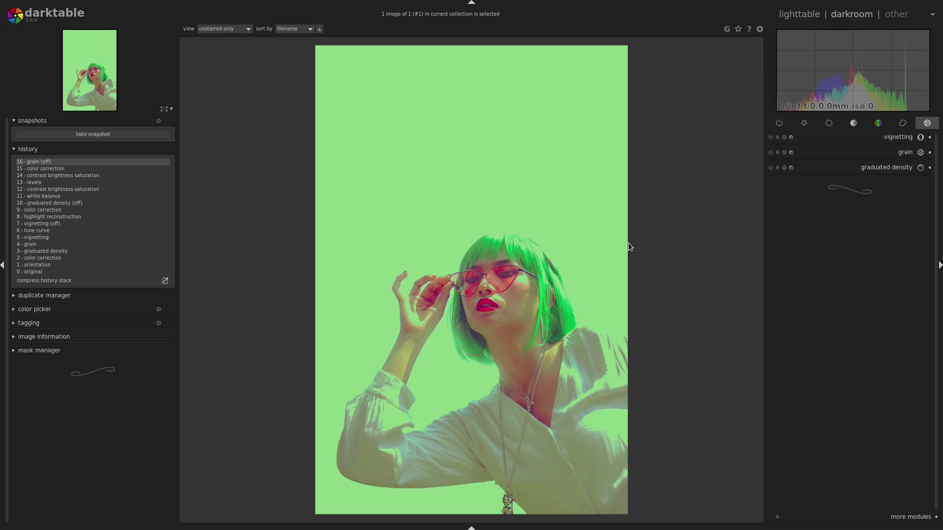
{"action": "scroll", "coordinate": [491, 318], "scroll_direction": "up", "scroll_amount": 1}
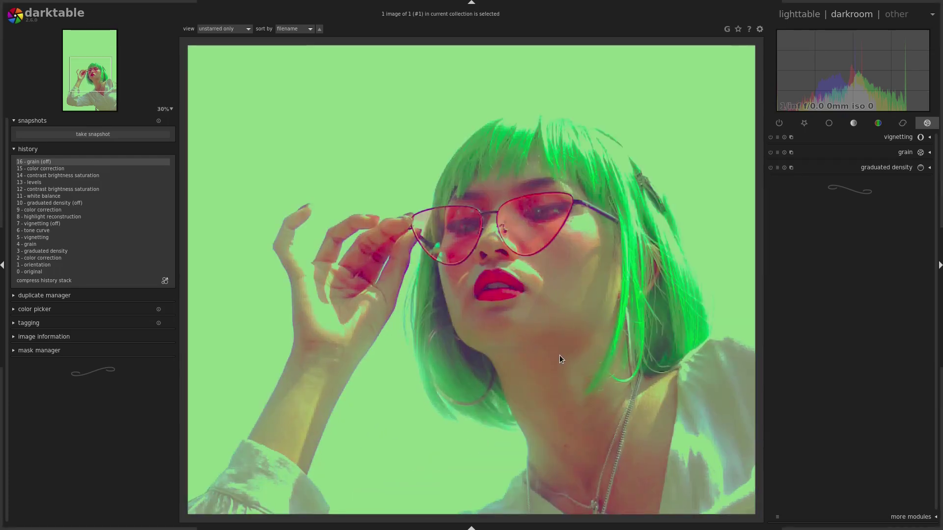
{"action": "scroll", "coordinate": [559, 355], "scroll_direction": "down", "scroll_amount": 1}
{"action": "left_click", "coordinate": [41, 273]}
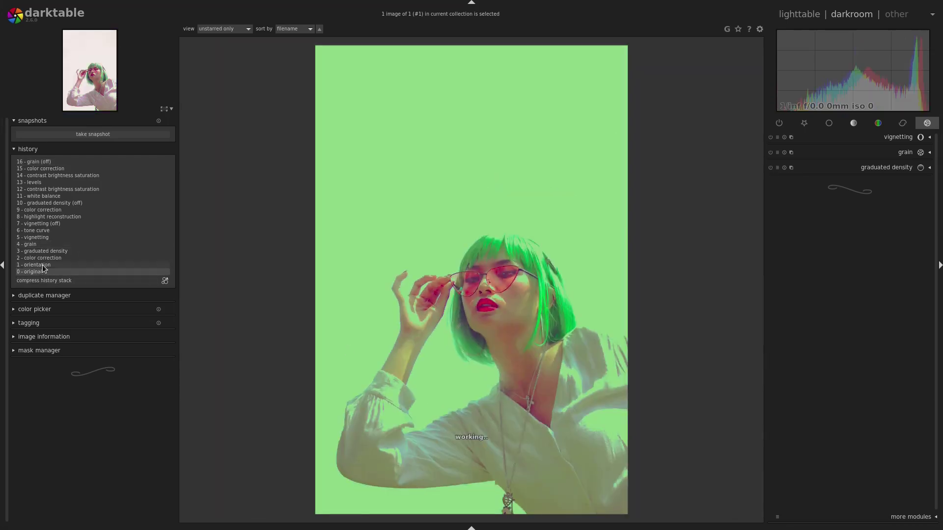
{"action": "left_click", "coordinate": [50, 163]}
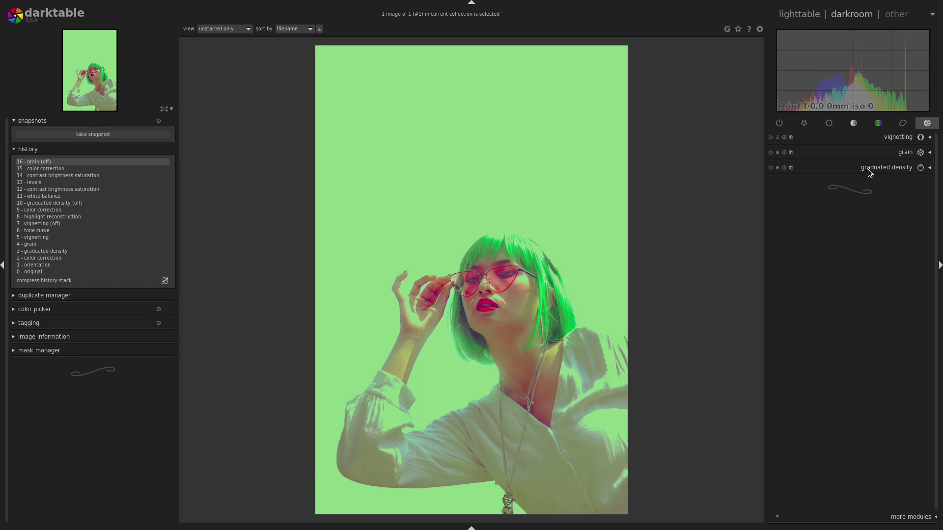
{"action": "left_click", "coordinate": [809, 126]}
Raise the crop and rotate angle through 2.20° and 7.26° to 12.14°.
{"action": "left_click", "coordinate": [831, 124]}
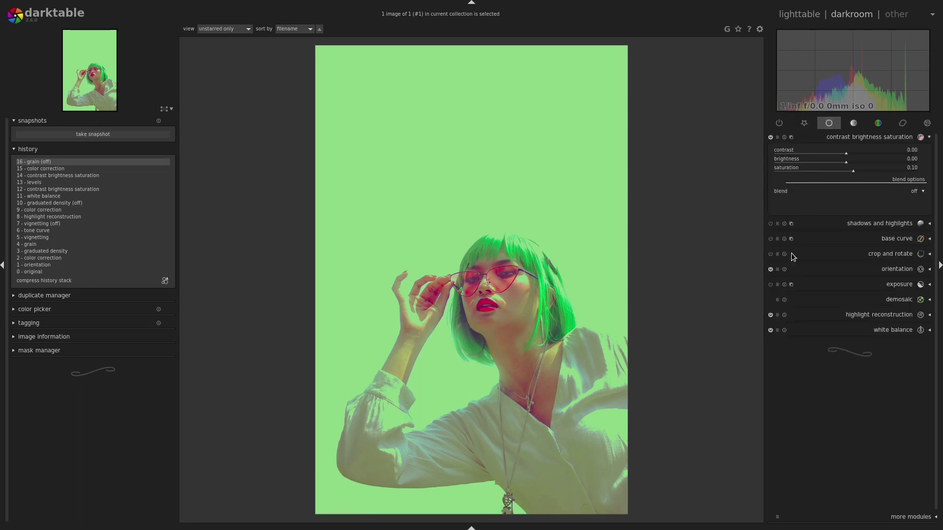
{"action": "left_click", "coordinate": [857, 254]}
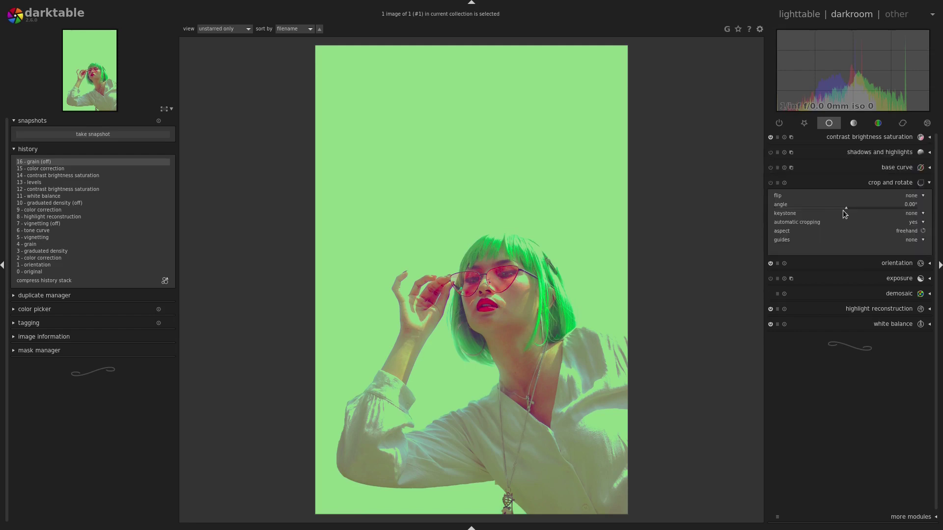
{"action": "left_click", "coordinate": [846, 207]}
{"action": "left_click", "coordinate": [848, 208]}
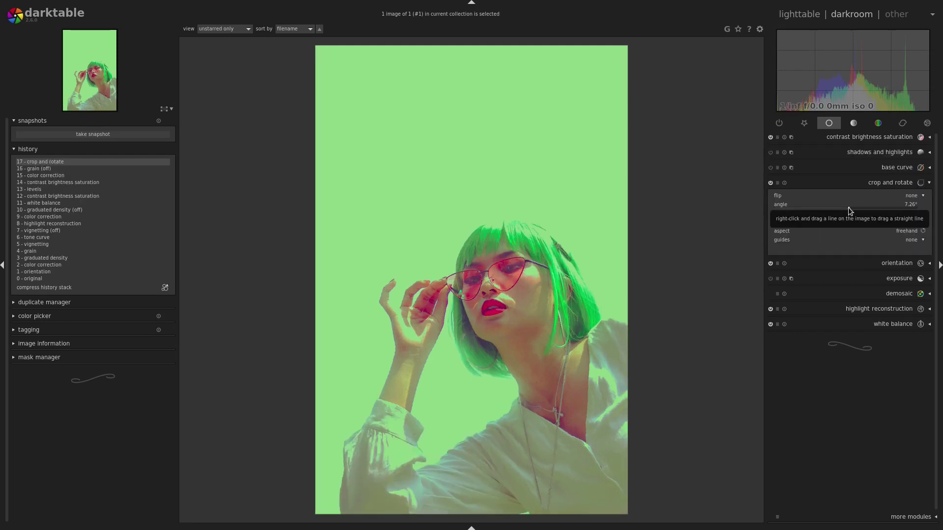
{"action": "left_click", "coordinate": [850, 207]}
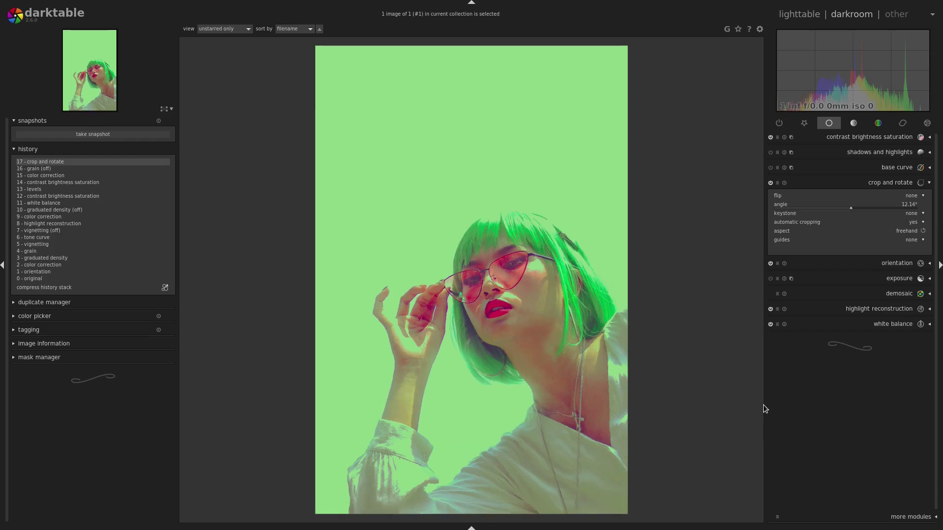
{"action": "left_click", "coordinate": [930, 183]}
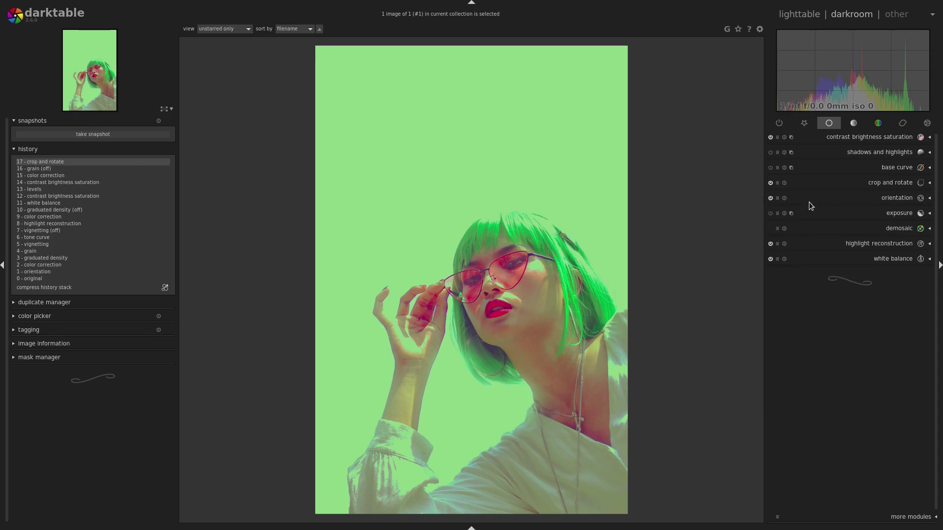
{"action": "left_click", "coordinate": [930, 199]}
{"action": "left_click", "coordinate": [930, 199]}
Raise the shadows and highlights' highlights slider from -41.87 to about -0.37.
{"action": "left_click", "coordinate": [871, 156]}
{"action": "left_click", "coordinate": [816, 178]}
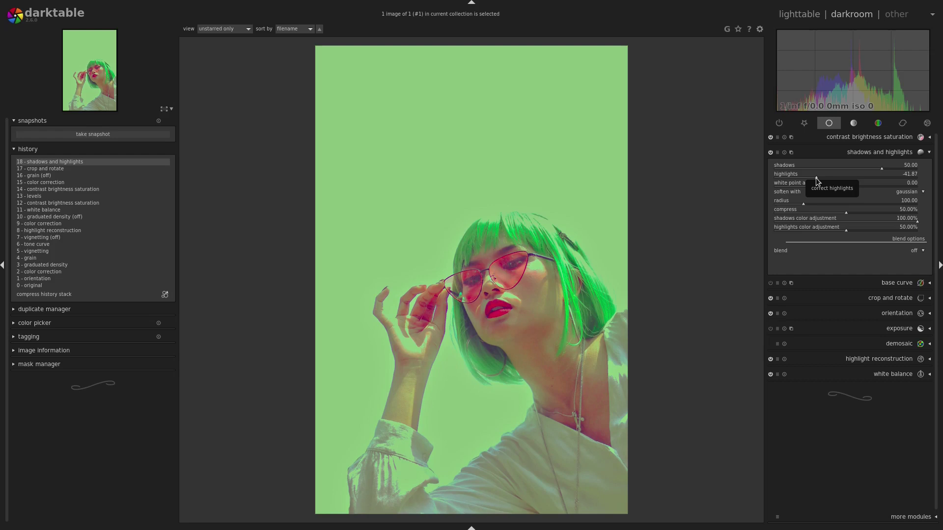
{"action": "left_click", "coordinate": [824, 176]}
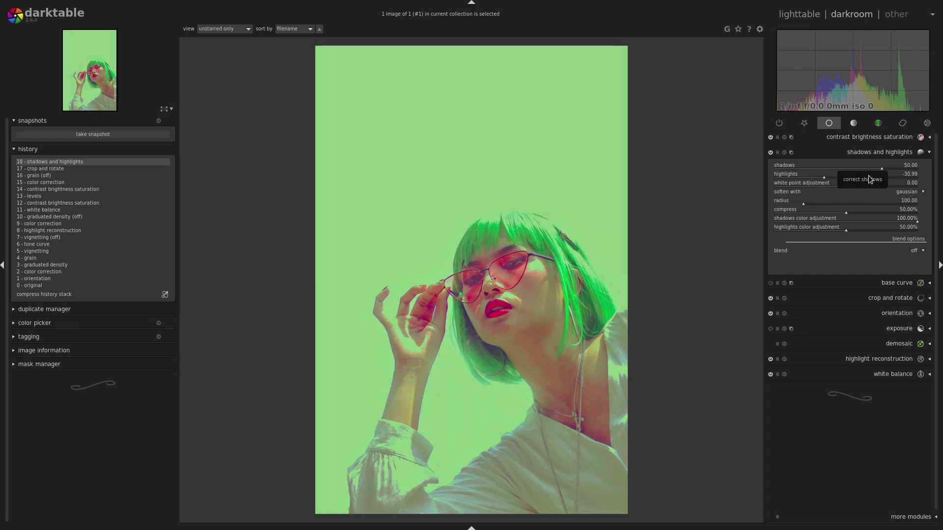
{"action": "left_click", "coordinate": [844, 177]}
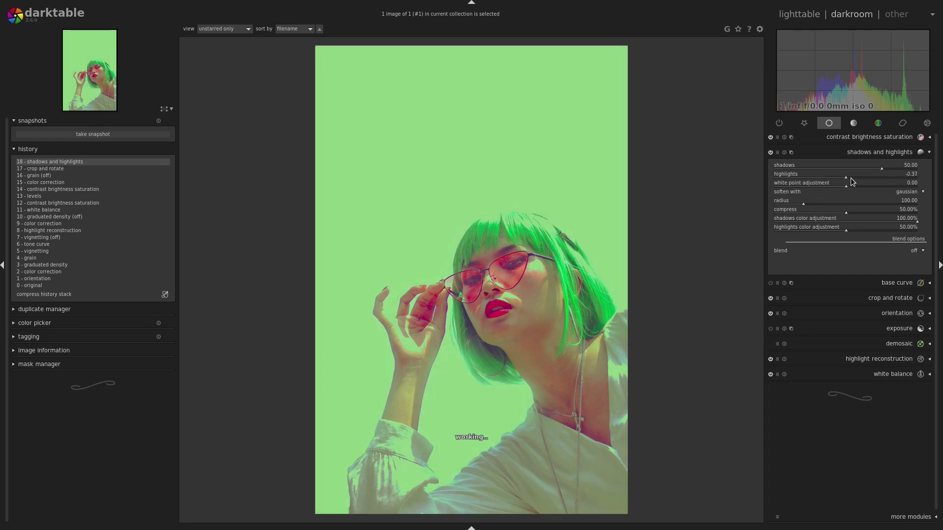